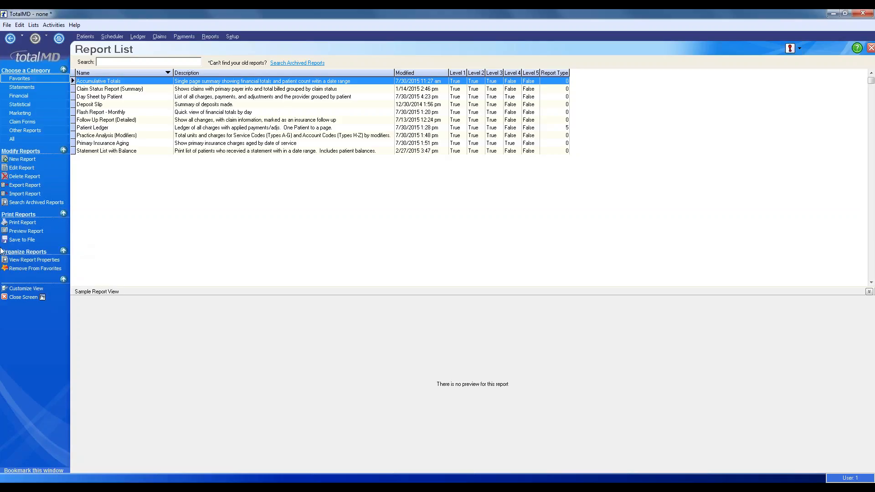
# Step: Create a new report and start defining its data with the Query Wizard
pyautogui.click(20, 160)
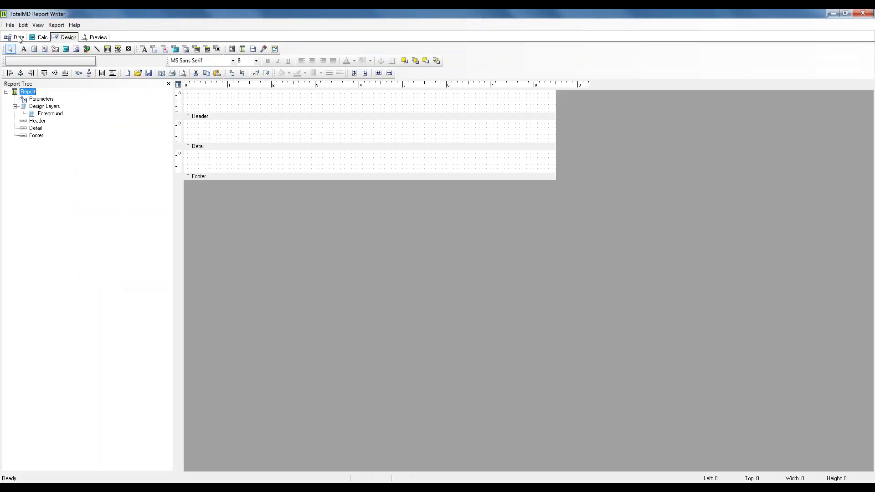
pyautogui.click(18, 37)
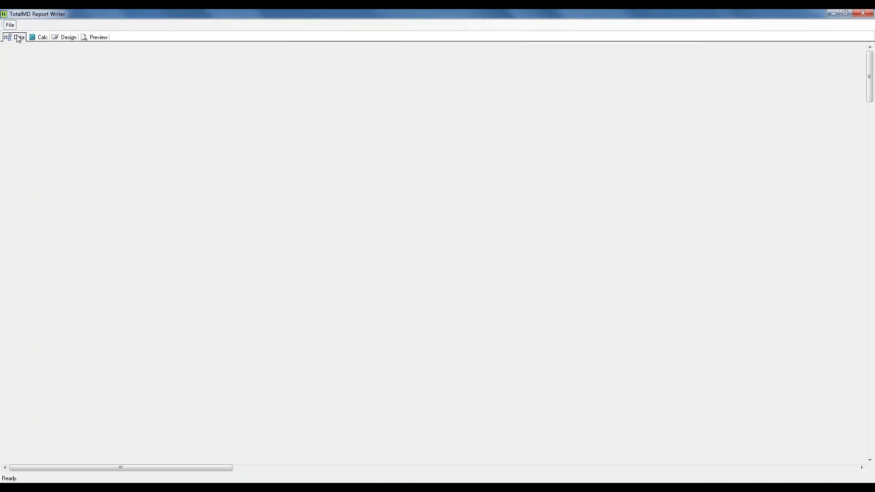
pyautogui.click(461, 316)
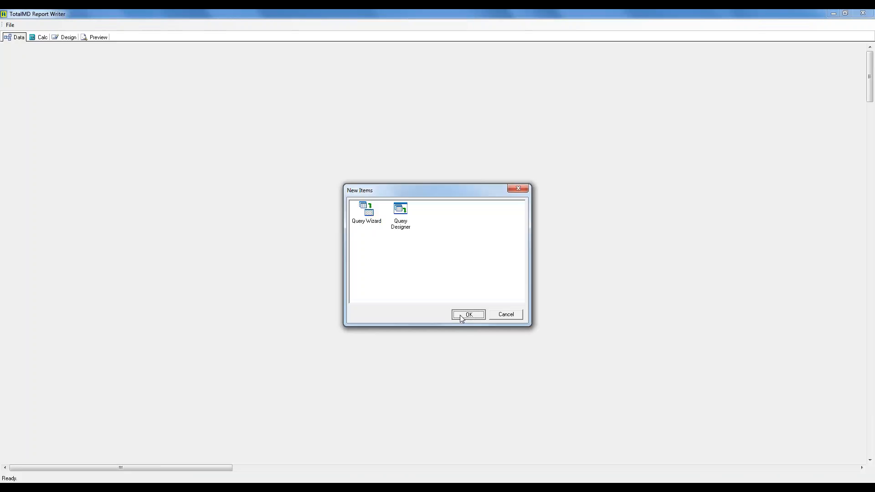
# Step: Add the Encounter table to the query's selected tables and continue to the field selection
pyautogui.click(367, 263)
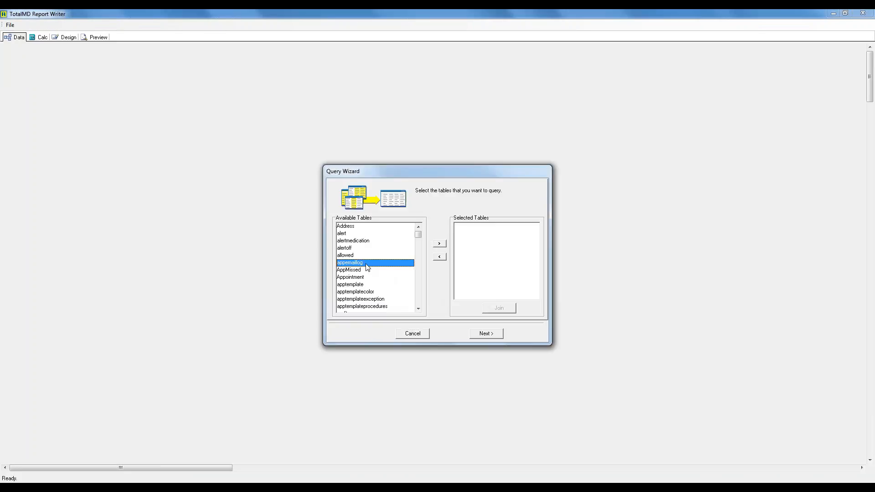
pyautogui.scroll(-3, 376, 296)
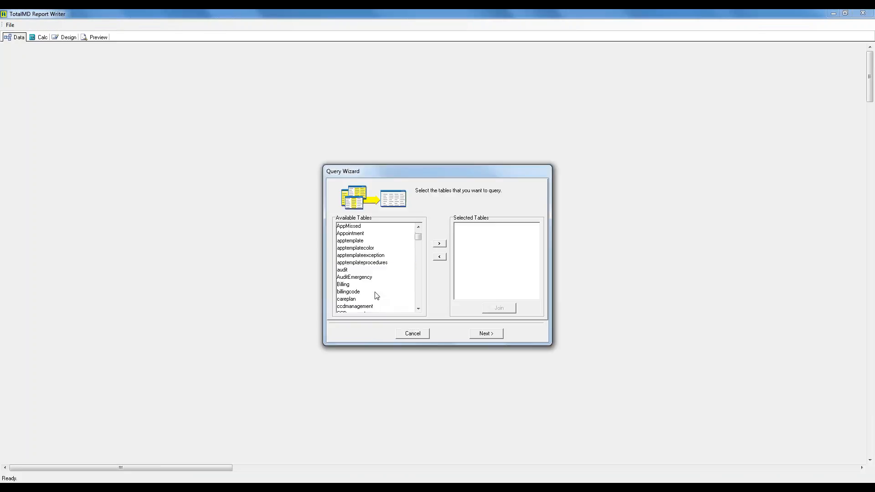
pyautogui.scroll(-8, 376, 296)
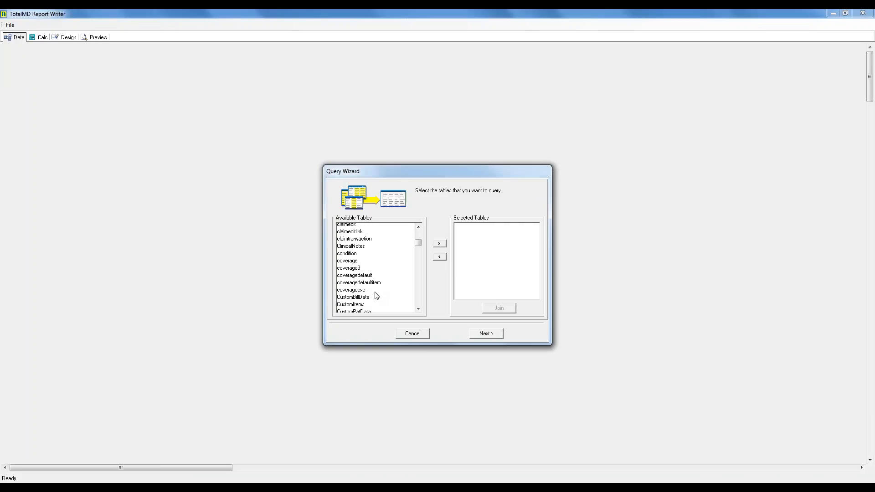
pyautogui.scroll(-6, 376, 296)
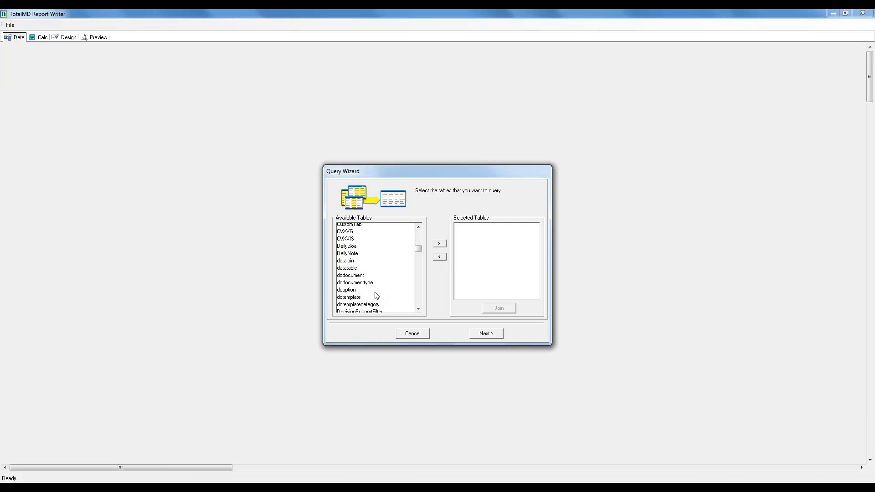
pyautogui.scroll(-8, 376, 296)
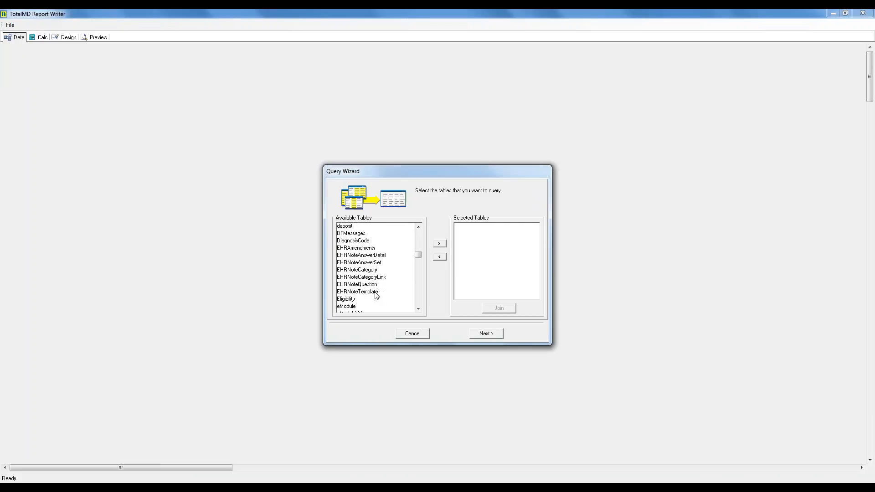
pyautogui.scroll(-1, 376, 296)
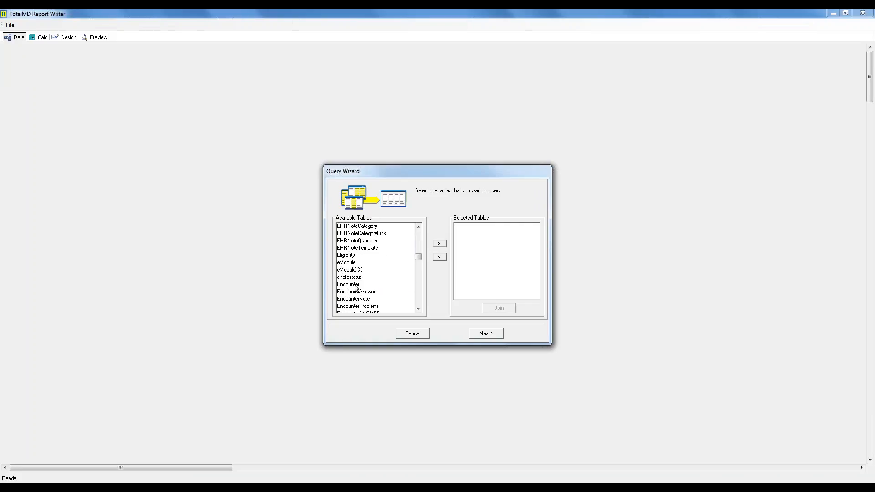
pyautogui.click(355, 285)
pyautogui.click(439, 245)
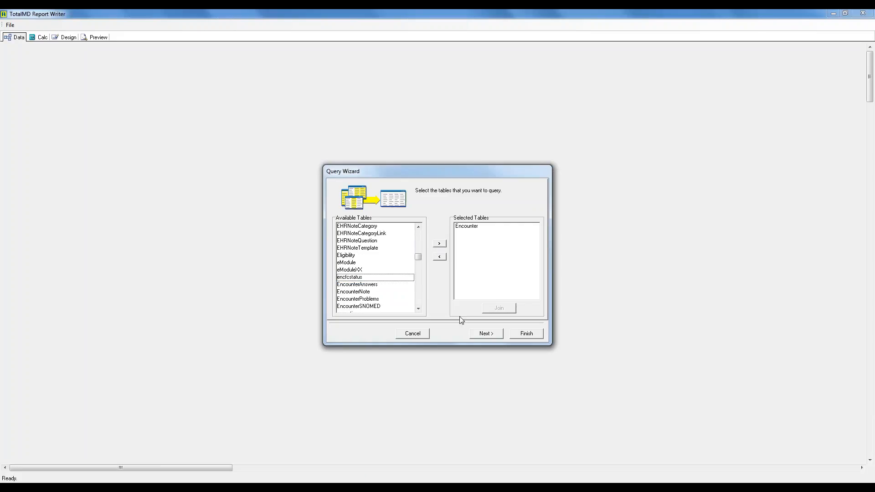
pyautogui.click(474, 335)
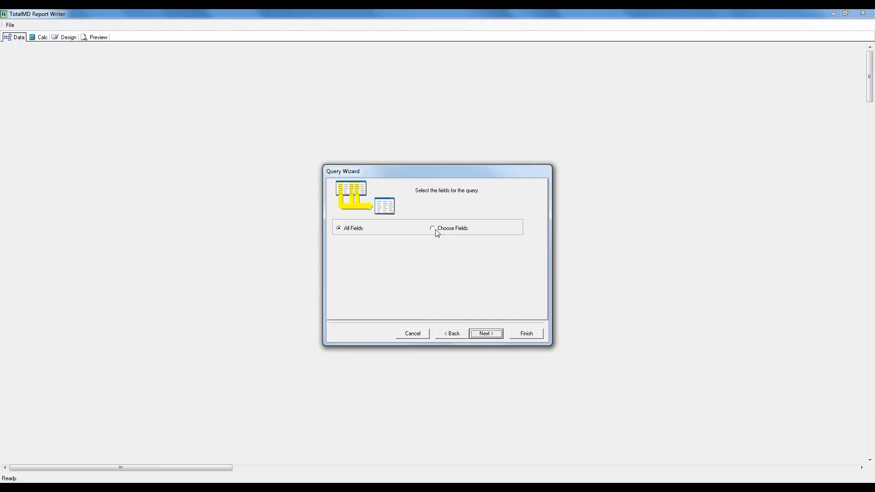
# Step: Limit the query to chosen fields and add Encounter's Chart Number and Chart Preview
pyautogui.click(433, 229)
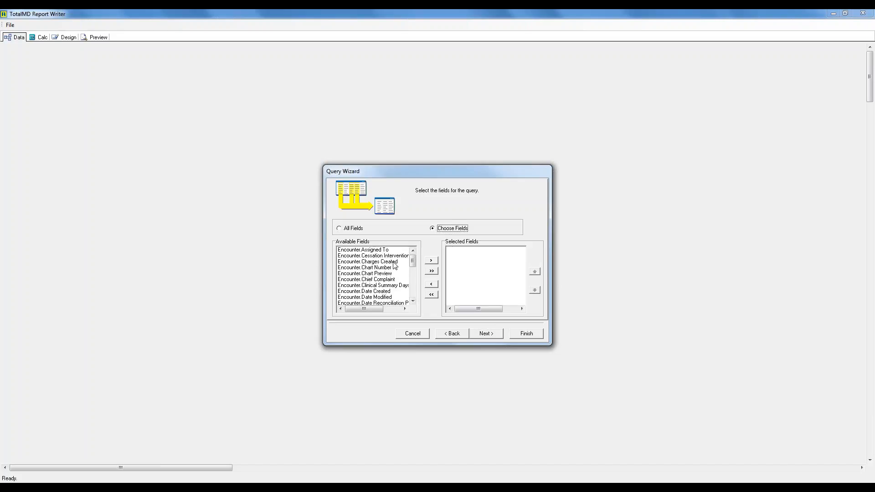
pyautogui.click(386, 286)
pyautogui.scroll(-6, 387, 290)
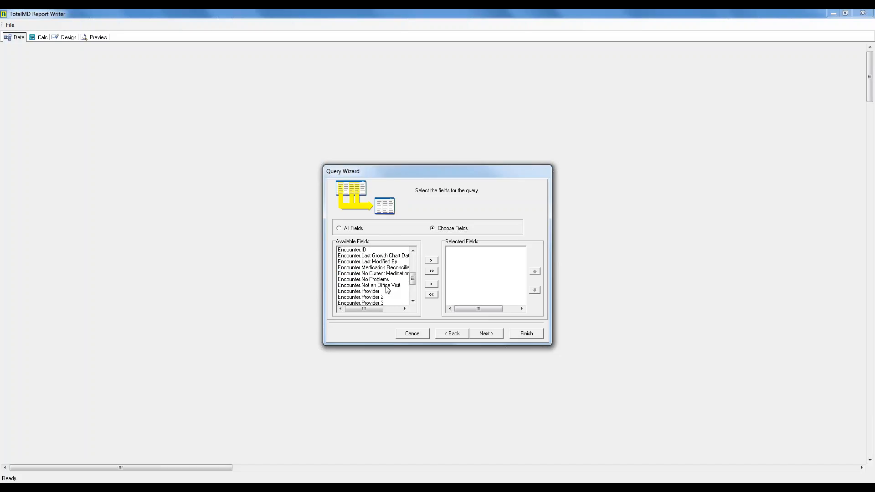
pyautogui.scroll(6, 387, 290)
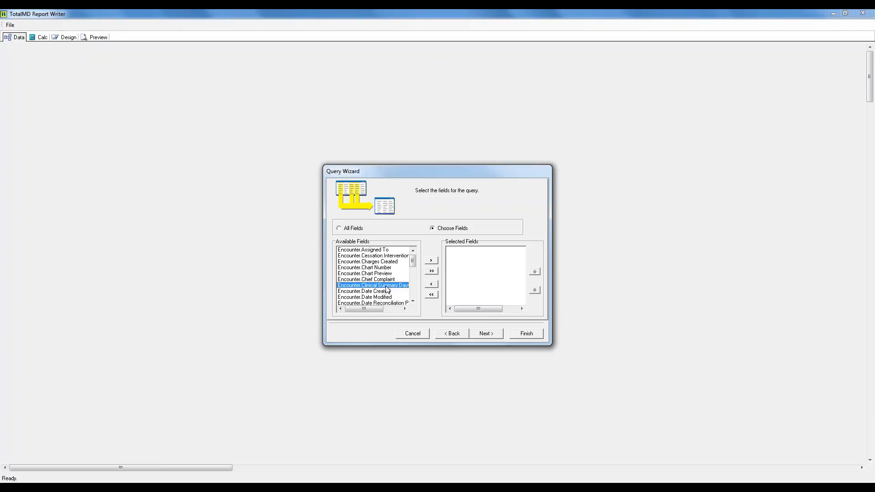
pyautogui.click(385, 268)
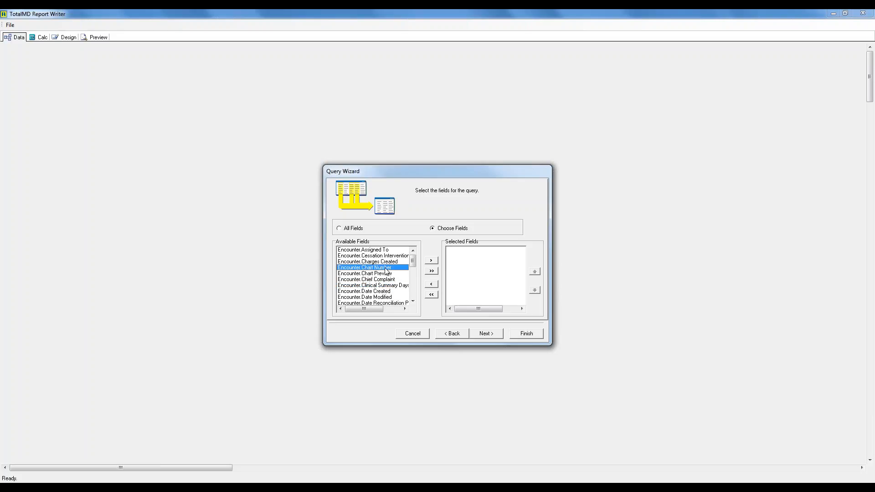
pyautogui.click(431, 261)
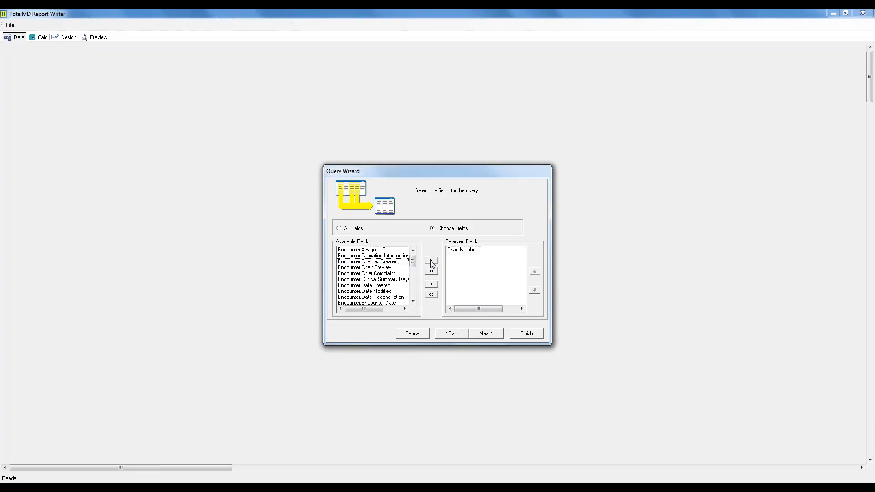
pyautogui.click(386, 268)
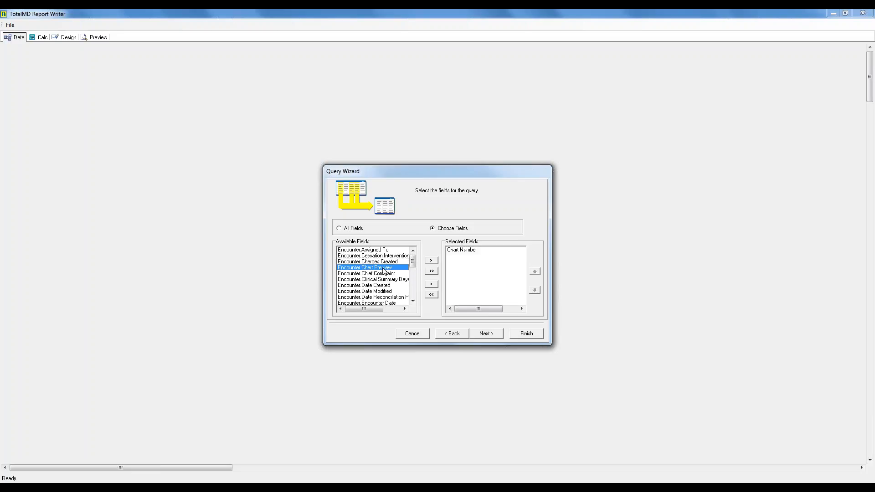
pyautogui.click(431, 262)
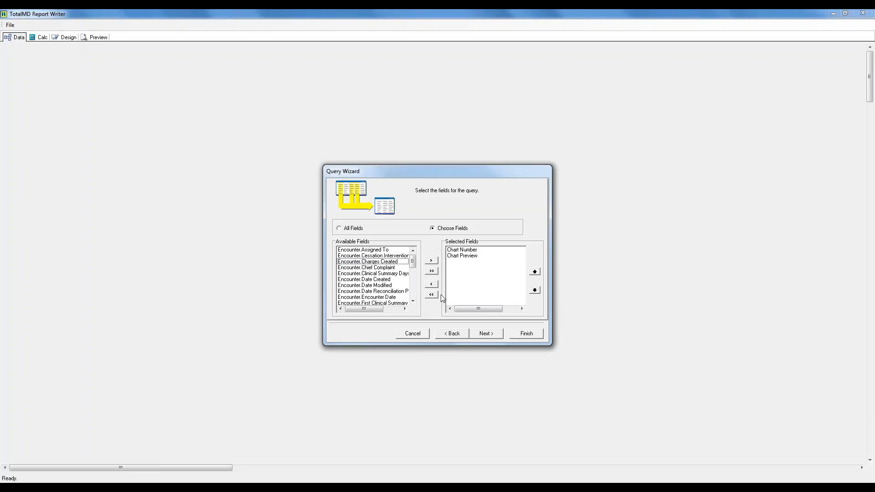
# Step: Review the remaining Encounter fields and finish the query with no calculations
pyautogui.scroll(-9, 387, 268)
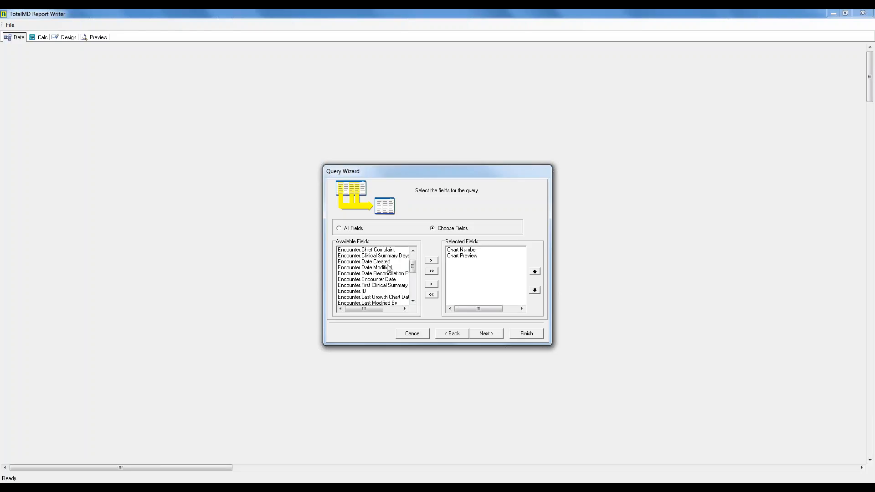
pyautogui.scroll(-1, 388, 268)
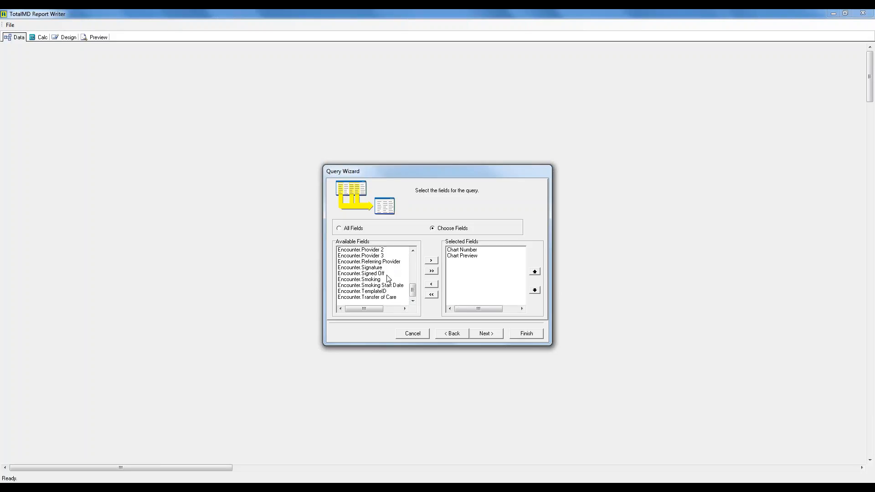
pyautogui.click(479, 335)
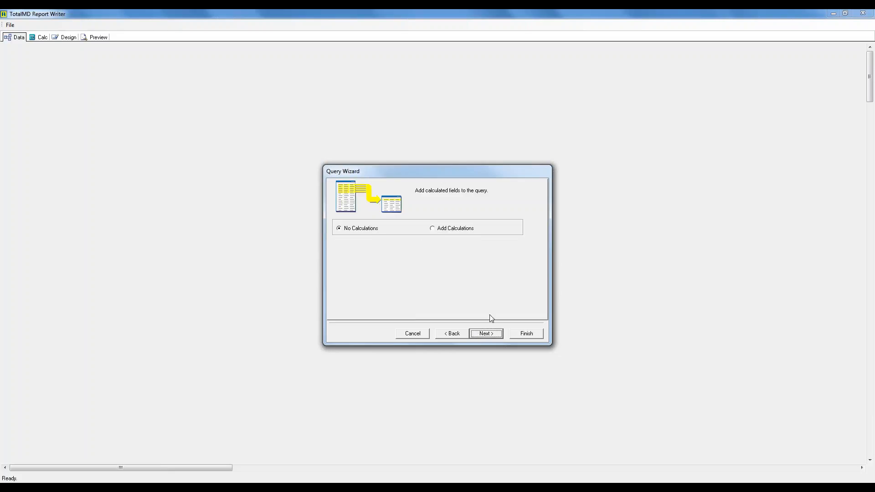
pyautogui.click(521, 338)
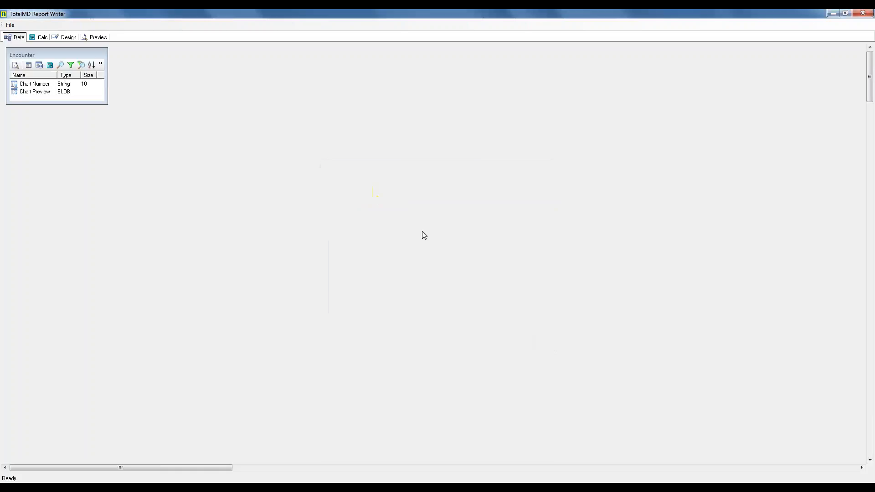
# Step: Enlarge the Encounter query box and preview the data it returns
pyautogui.moveTo(107, 104); pyautogui.dragTo(160, 184)
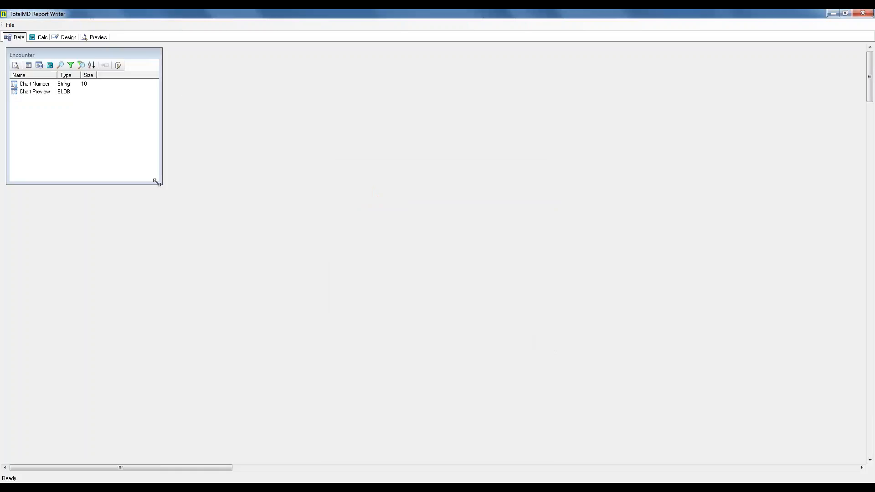
pyautogui.click(15, 65)
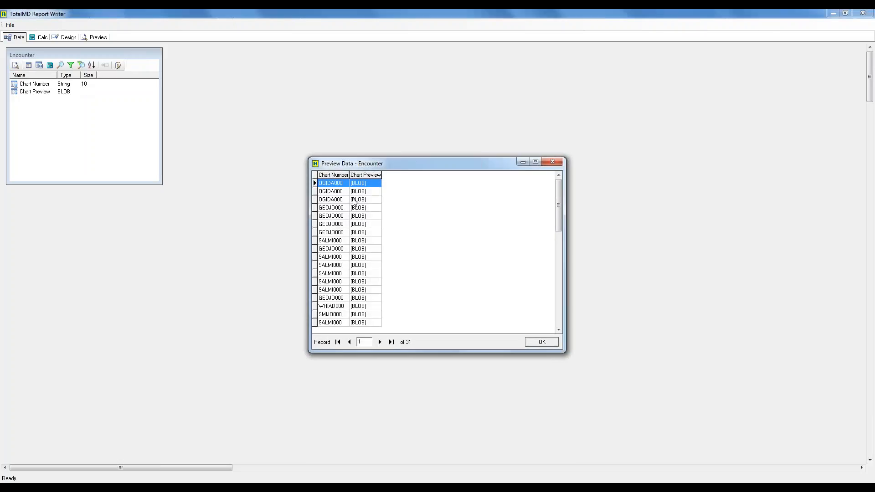
pyautogui.click(550, 163)
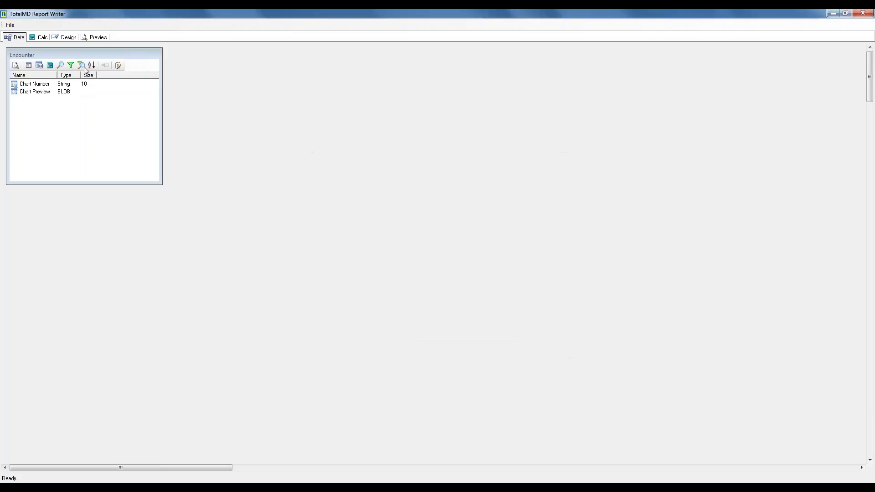
# Step: Open the Encounter query's table selection and start joining the Patient table to it
pyautogui.click(28, 67)
pyautogui.click(53, 259)
pyautogui.scroll(-6, 53, 262)
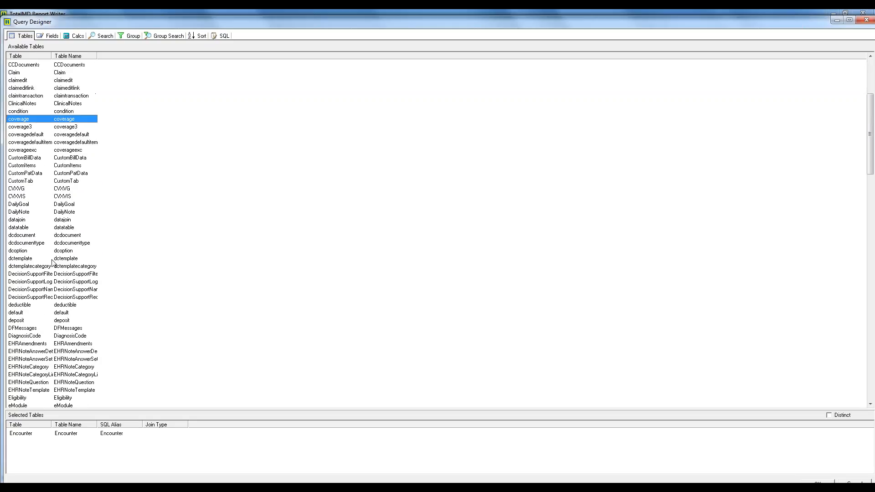
pyautogui.scroll(-20, 52, 261)
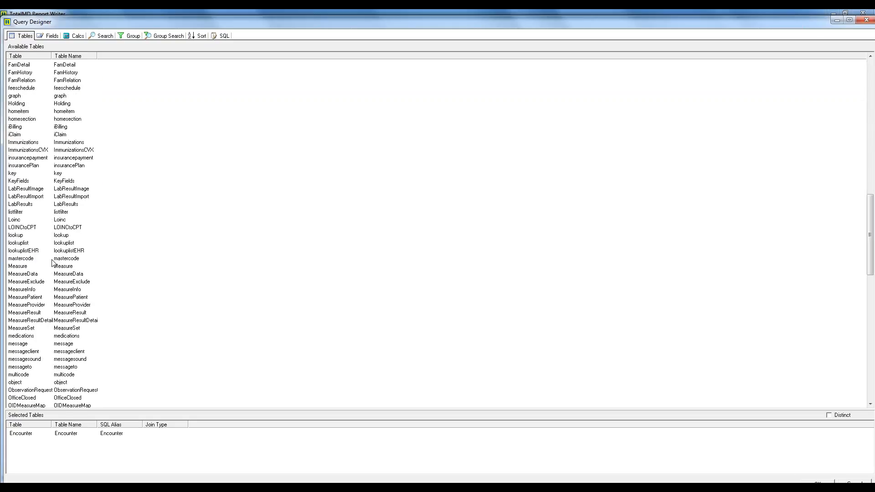
pyautogui.scroll(-5, 52, 262)
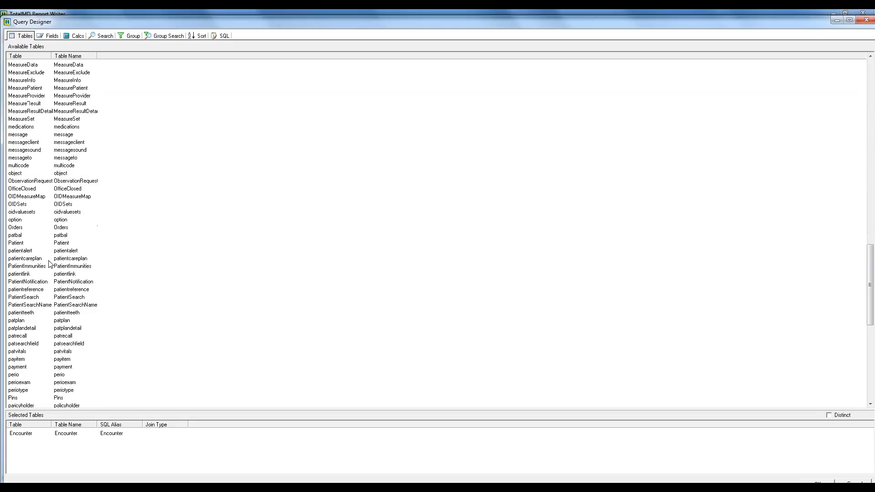
pyautogui.click(21, 245)
pyautogui.doubleClick(21, 245)
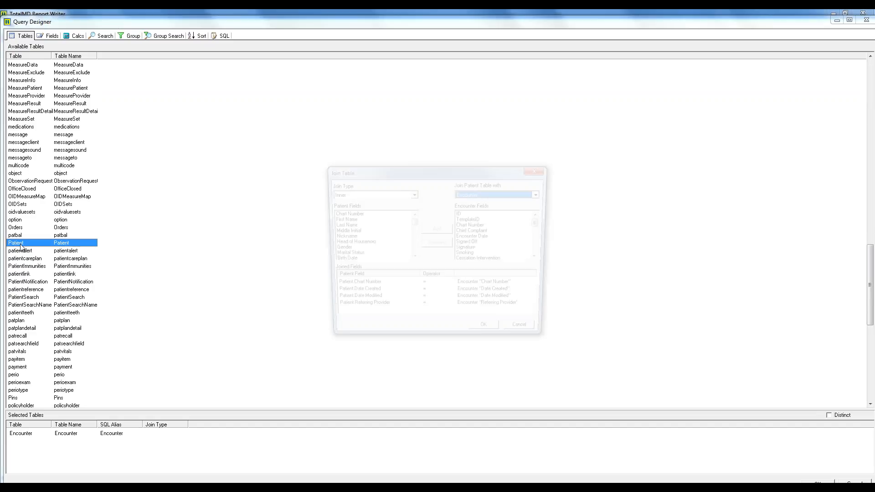
# Step: Remove the Date Created, Date Modified and Referring Provider pairs from the joined fields, keeping only Chart Number
pyautogui.click(358, 295)
pyautogui.press('Delete')
pyautogui.press('Delete')
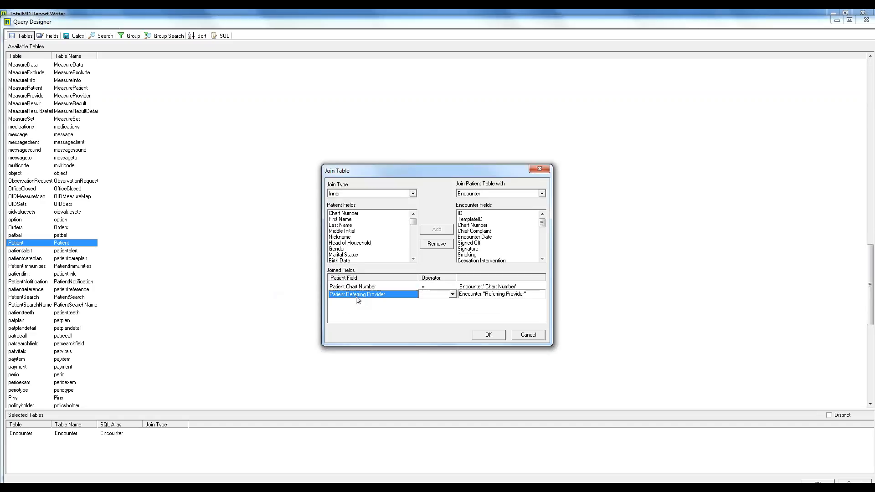
pyautogui.press('Delete')
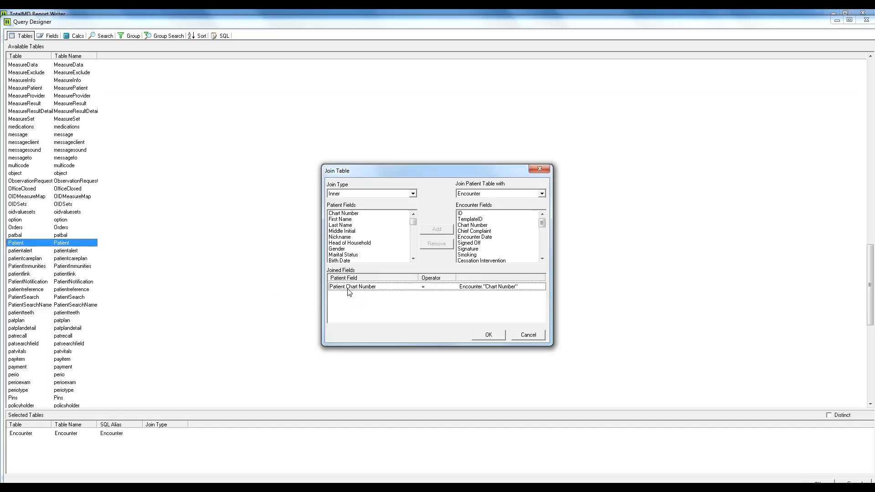
# Step: Set the Patient table's join type to Left Outer and accept the join with Encounter
pyautogui.click(412, 194)
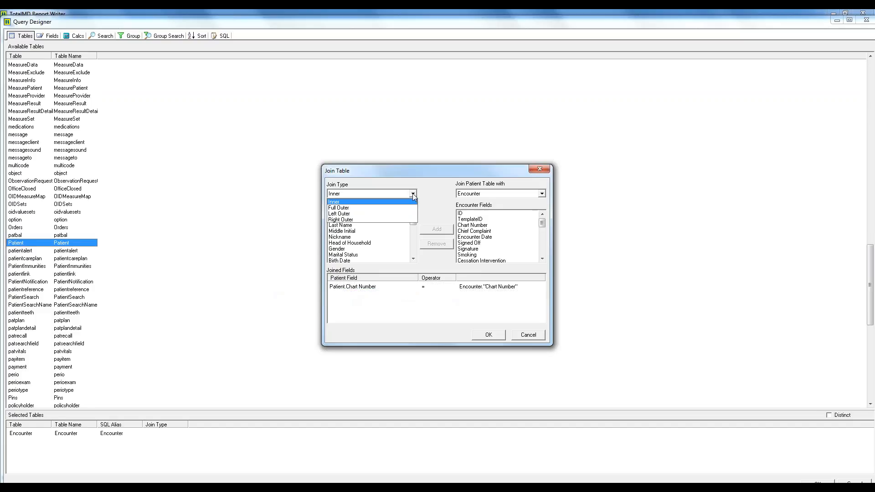
pyautogui.click(399, 214)
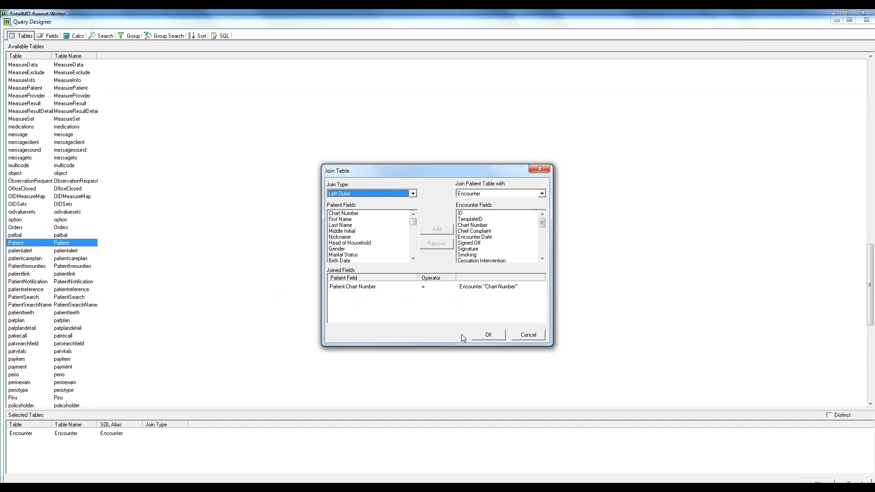
pyautogui.click(488, 334)
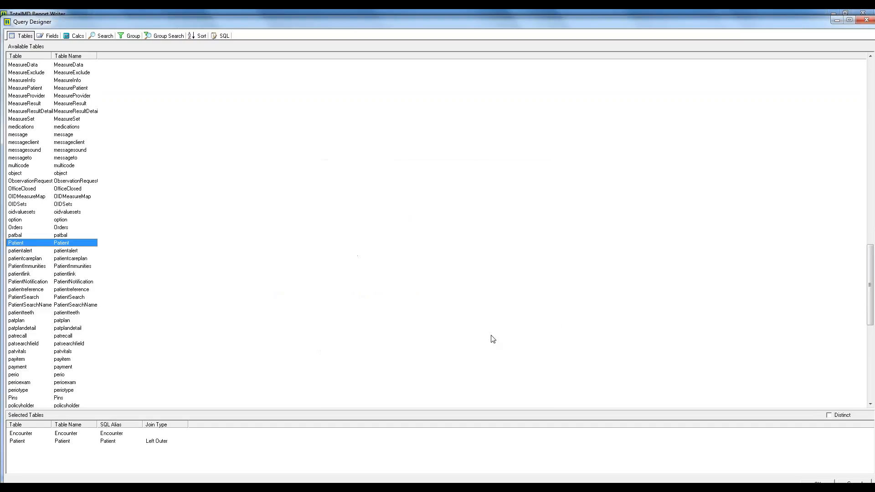
# Step: Add the Patient table's First Name and Last Name to the query's selected fields
pyautogui.click(52, 37)
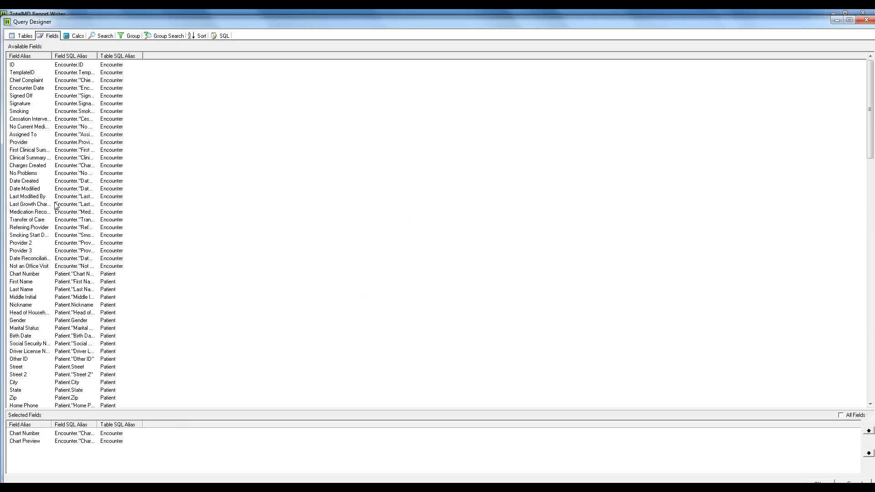
pyautogui.doubleClick(25, 282)
pyautogui.doubleClick(25, 282)
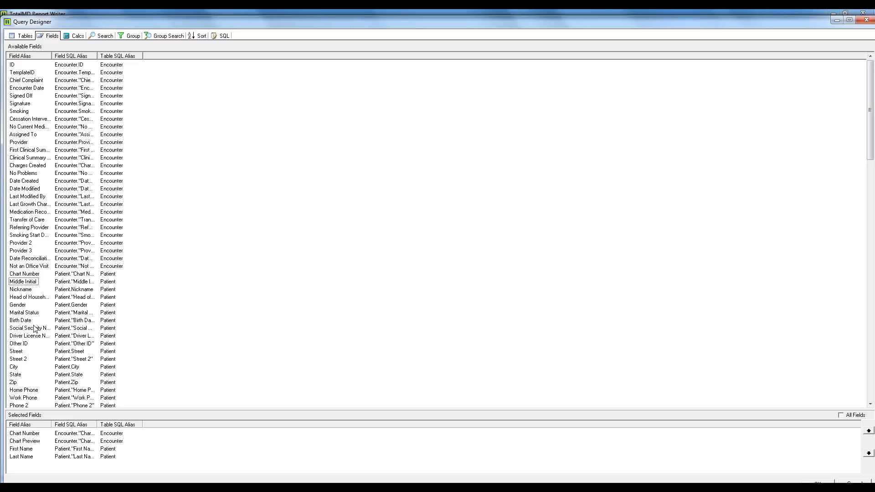
pyautogui.scroll(-4, 34, 325)
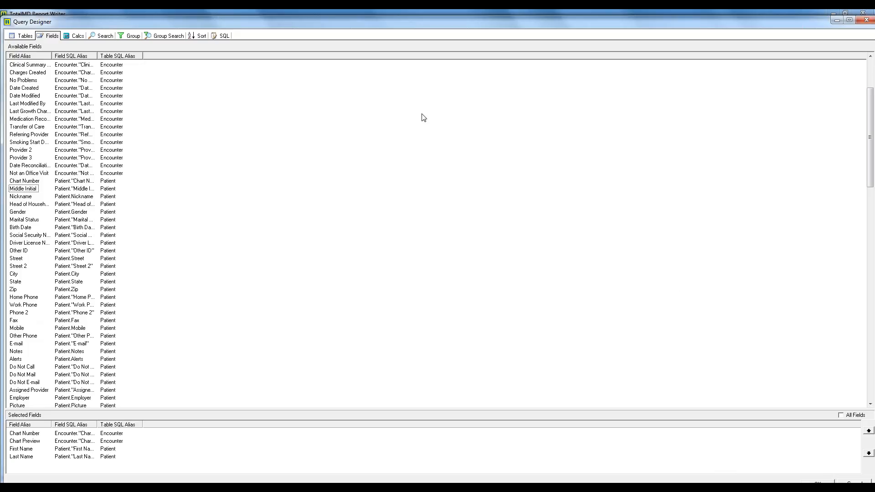
# Step: Sort the query by the Encounter table's Chart Number and accept the change
pyautogui.click(198, 35)
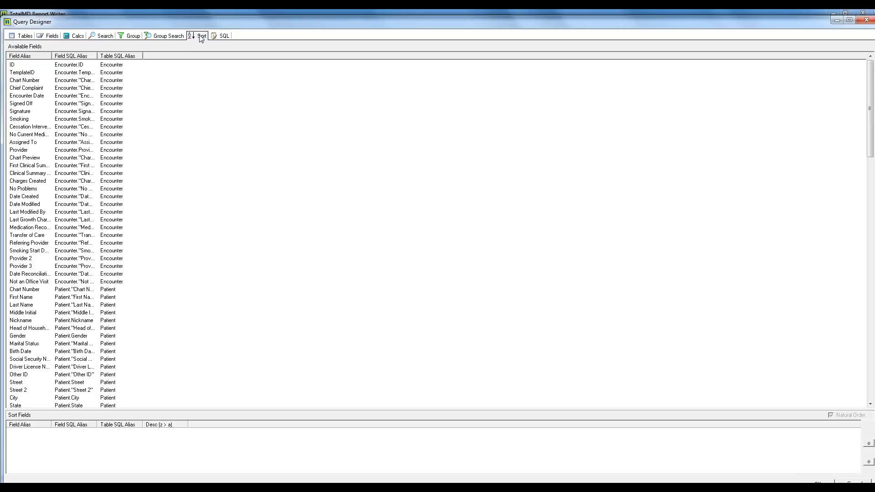
pyautogui.doubleClick(34, 80)
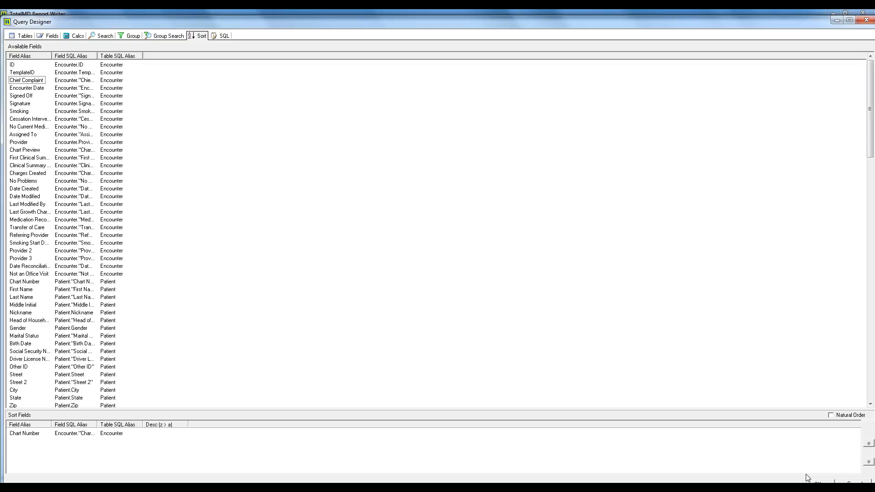
pyautogui.click(819, 483)
# Step: Add a search criterion on the Patient table's Chart Number and set its operator to Between
pyautogui.click(106, 36)
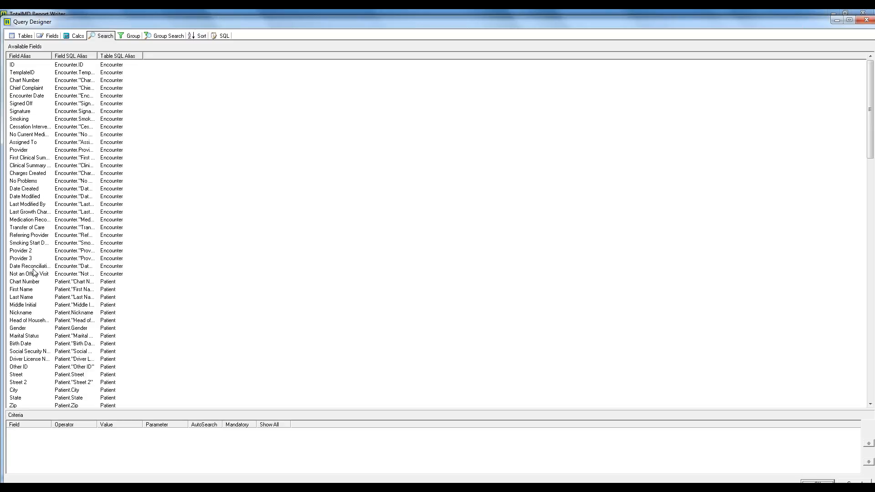
pyautogui.click(25, 282)
pyautogui.doubleClick(27, 283)
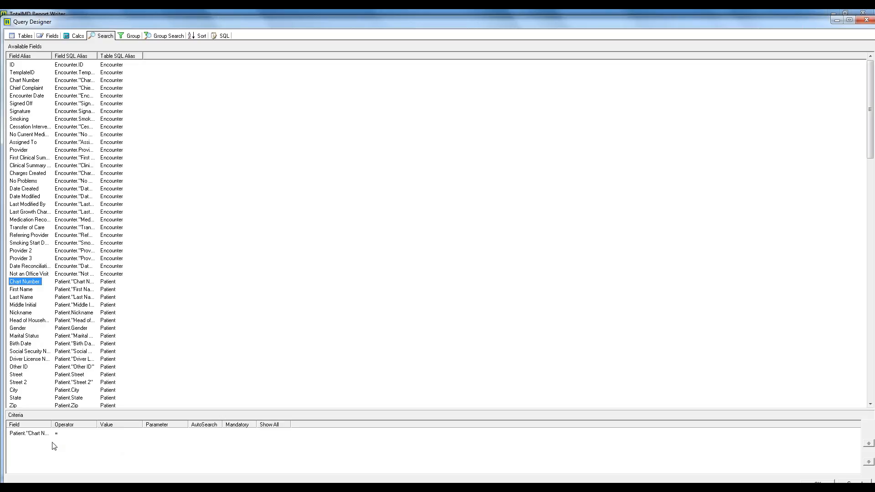
pyautogui.click(84, 435)
pyautogui.click(92, 433)
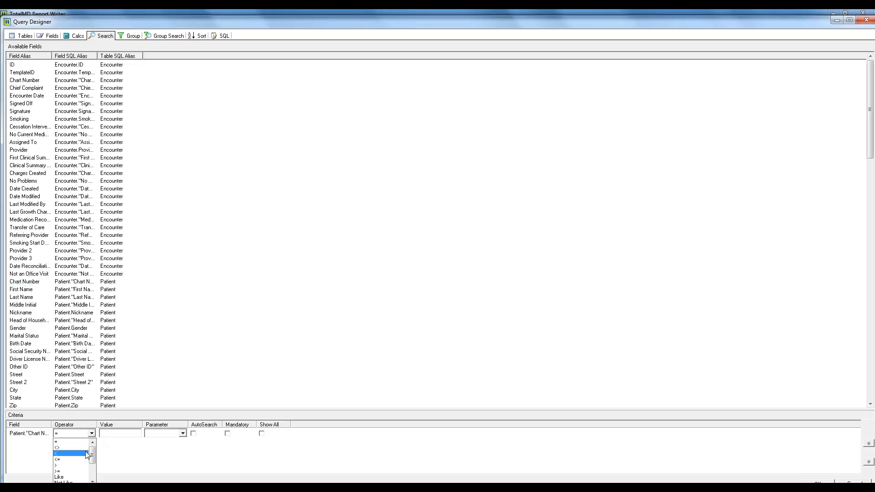
pyautogui.scroll(-2, 86, 456)
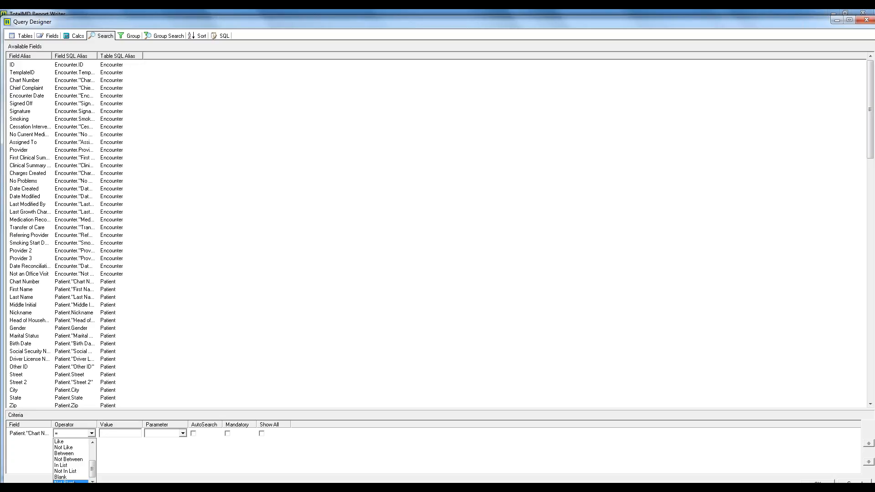
pyautogui.click(72, 454)
# Step: Enable AutoSearch for the Chart Number criterion and preview the Encounter query's data
pyautogui.click(193, 433)
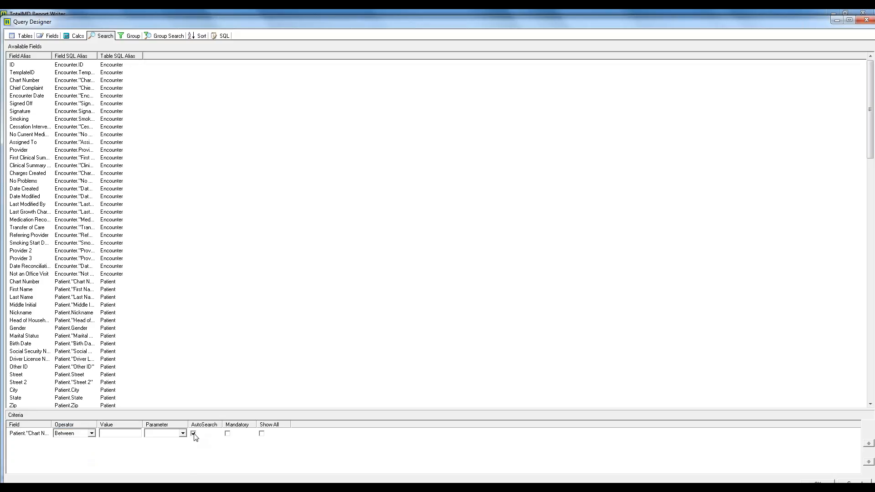
pyautogui.click(825, 482)
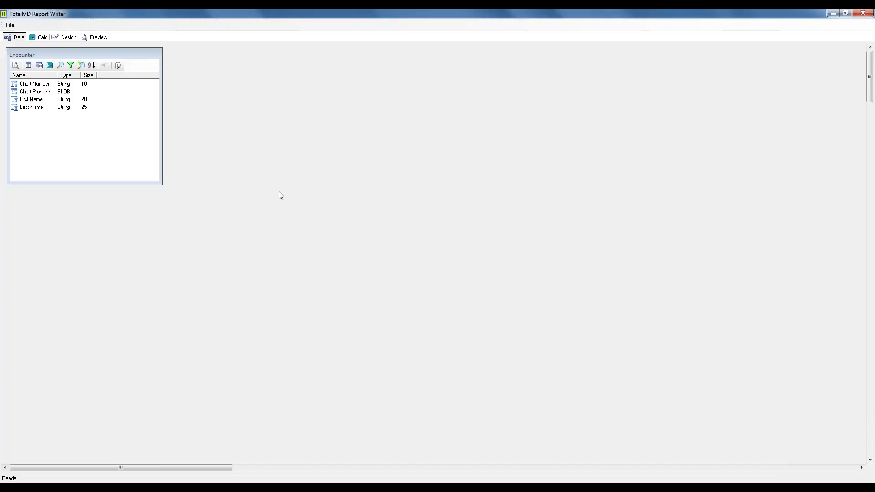
pyautogui.click(15, 66)
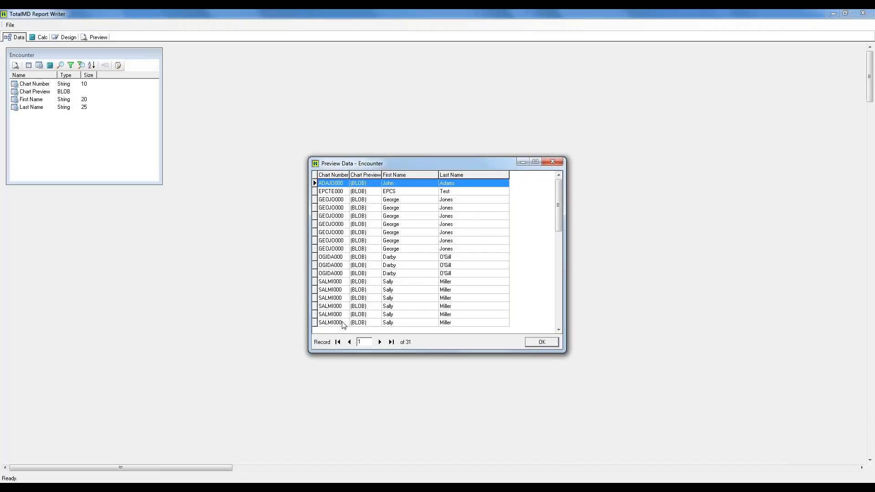
pyautogui.click(553, 162)
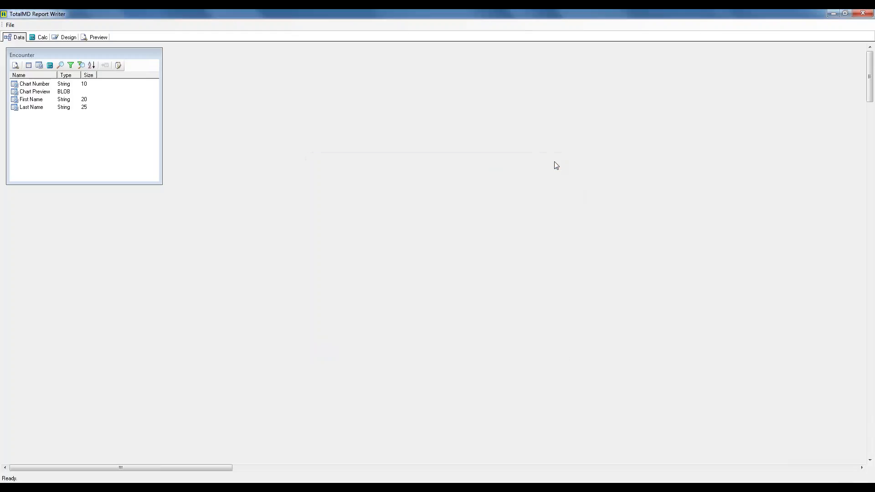
# Step: Place a label in the header band of the report design and set its font size to 26
pyautogui.click(68, 38)
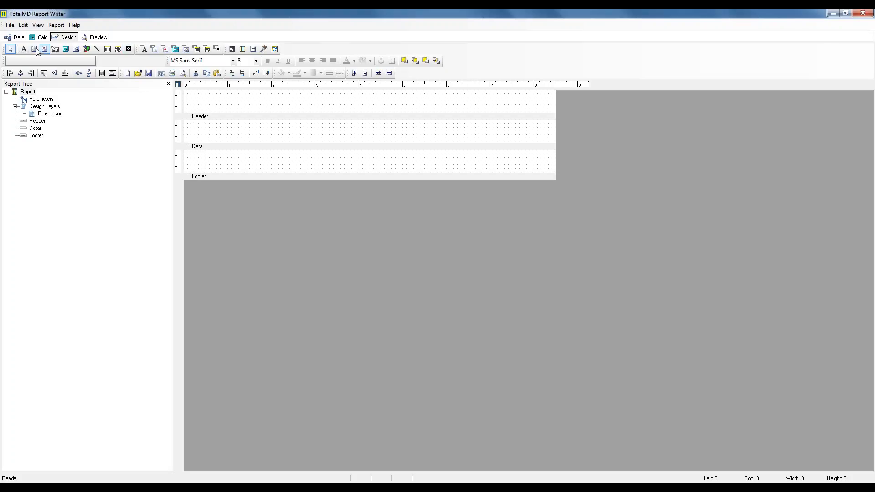
pyautogui.click(328, 97)
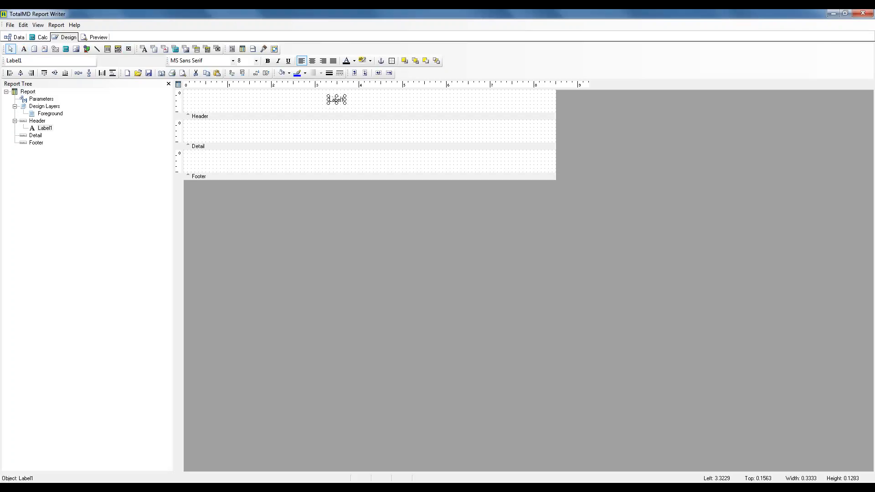
pyautogui.click(257, 62)
pyautogui.scroll(-3, 249, 105)
pyautogui.click(248, 117)
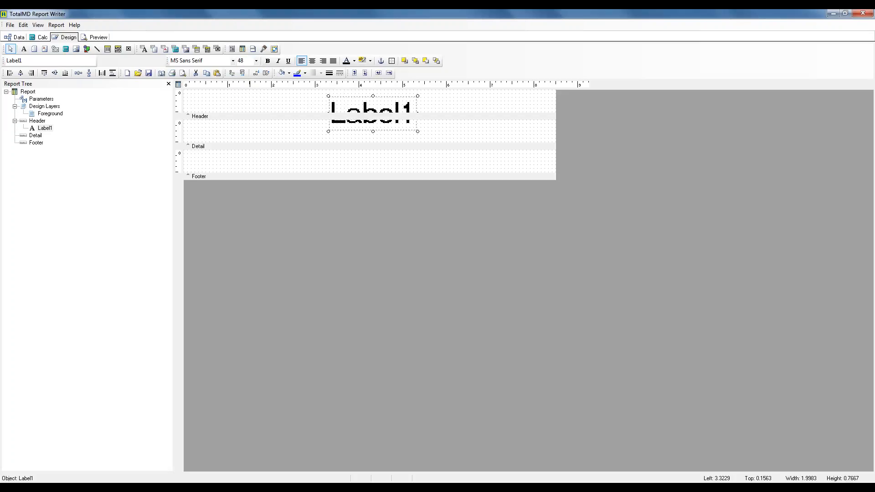
pyautogui.click(256, 61)
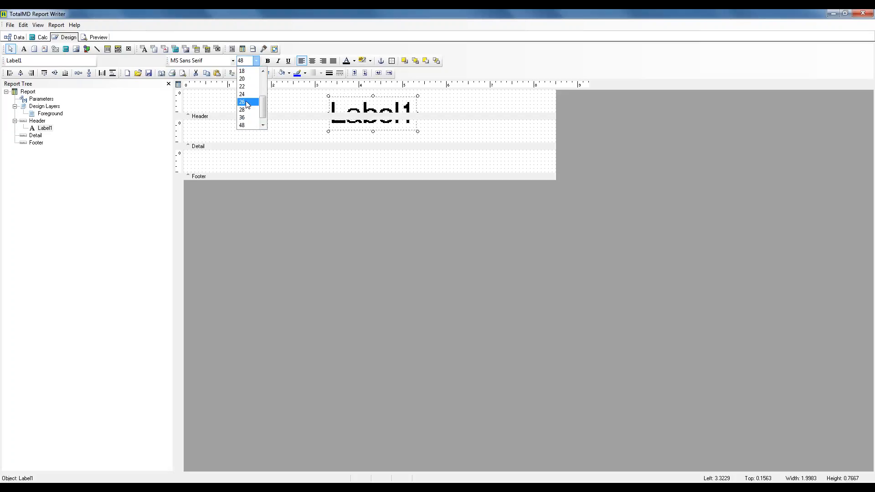
pyautogui.click(247, 104)
# Step: Change the header label's text to Encounter and center-align the text
pyautogui.click(62, 59)
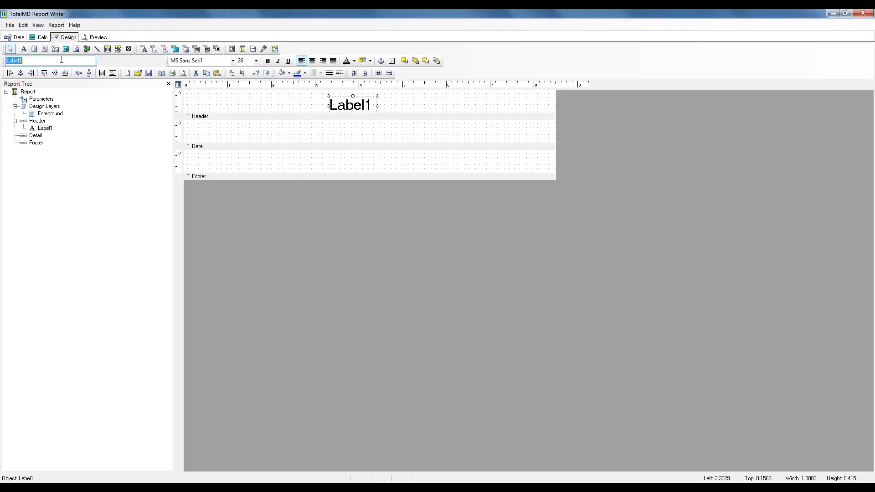
pyautogui.write('E')
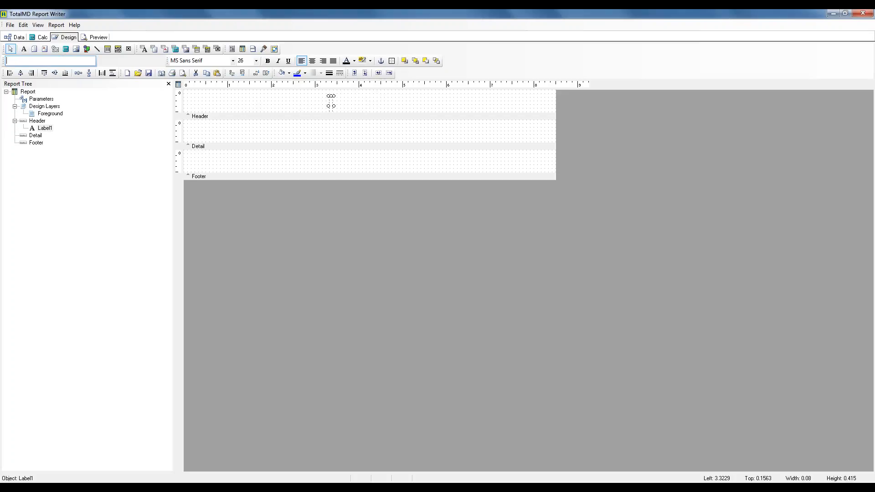
pyautogui.write('ncounter')
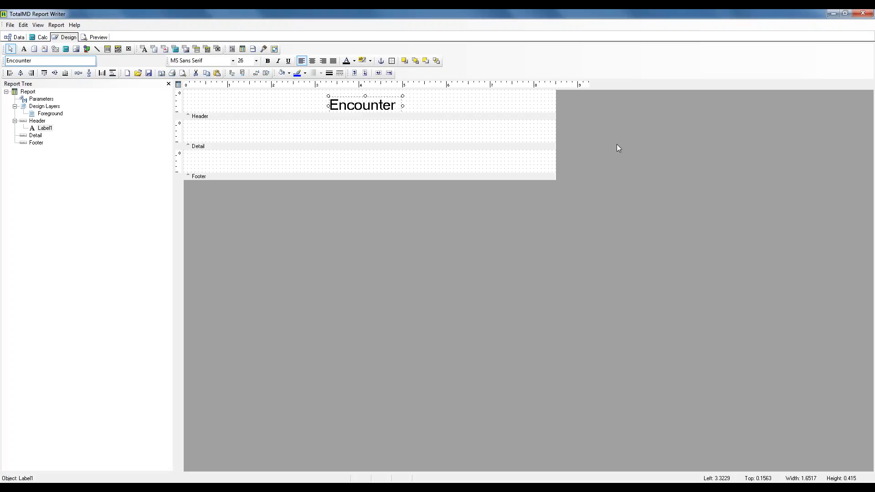
pyautogui.click(312, 62)
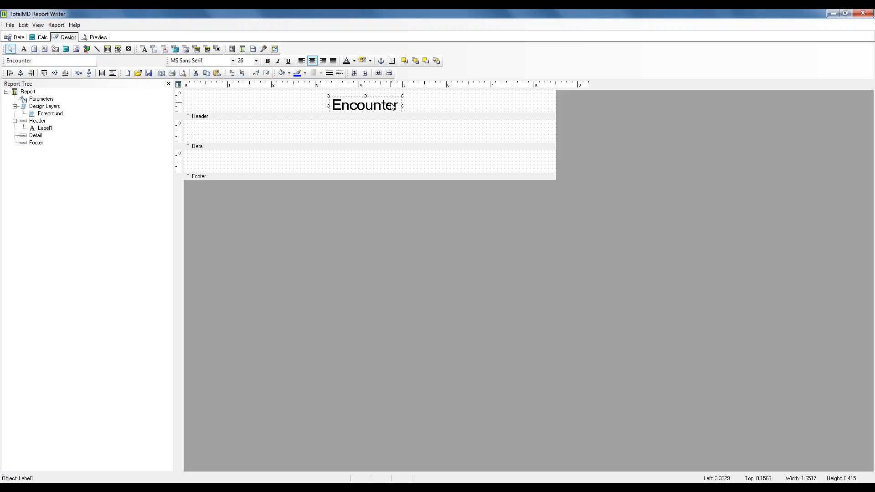
# Step: Move the Encounter label up to a top position of 0.125 and center it horizontally in the header band
pyautogui.moveTo(361, 103); pyautogui.dragTo(360, 100)
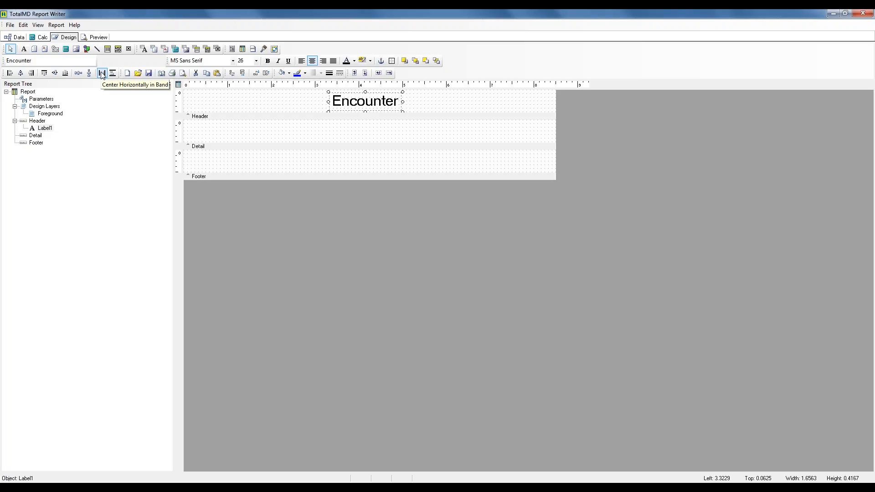
pyautogui.moveTo(339, 104); pyautogui.dragTo(257, 106)
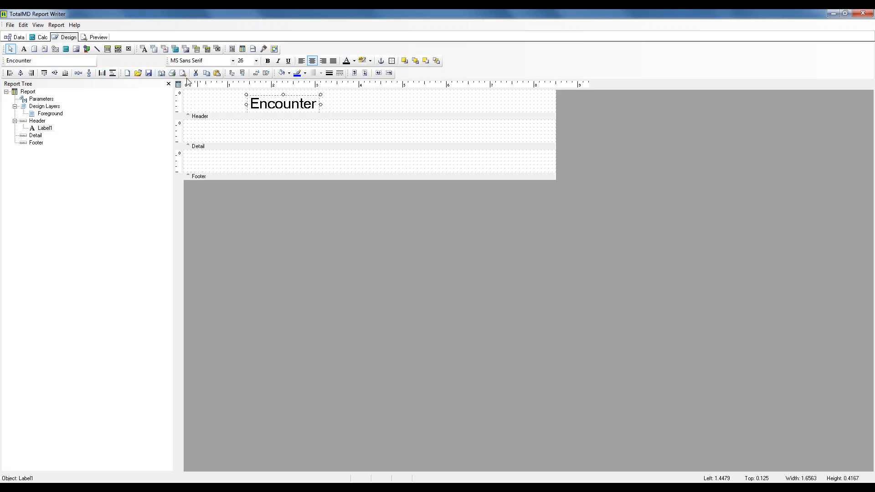
pyautogui.click(104, 74)
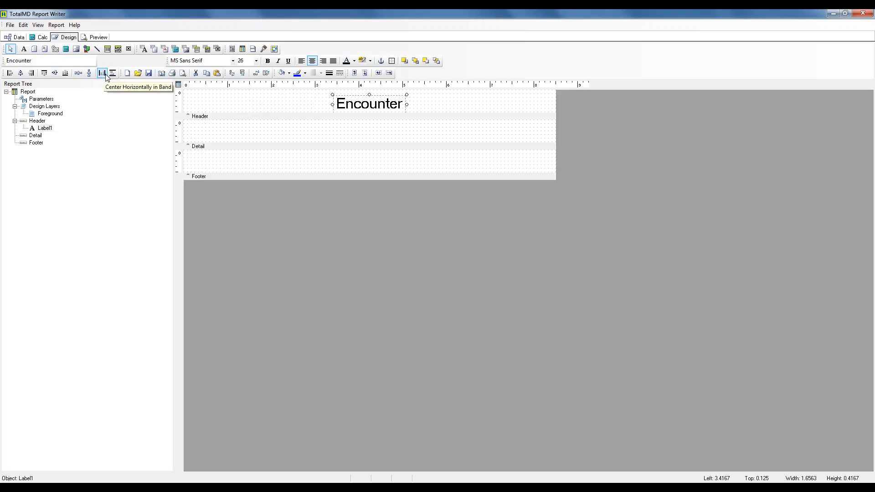
# Step: Make the header band slightly taller and collapse the footer band completely
pyautogui.moveTo(275, 115); pyautogui.dragTo(276, 118)
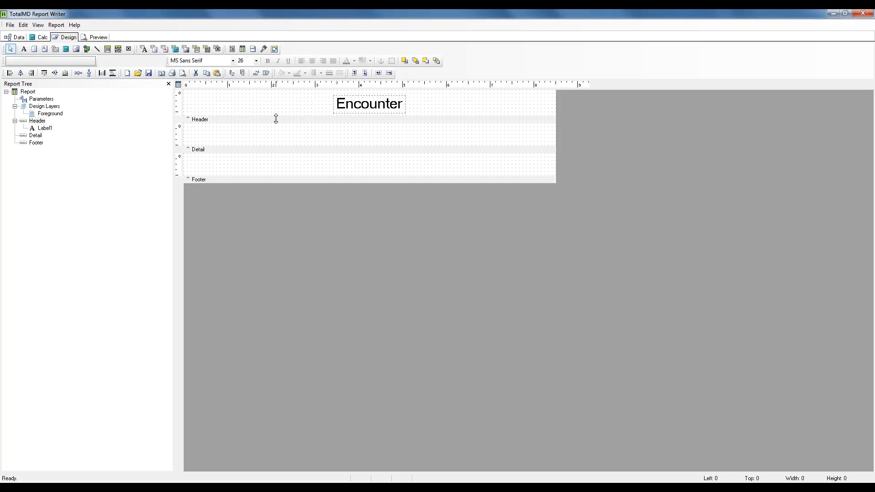
pyautogui.moveTo(262, 179); pyautogui.dragTo(266, 146)
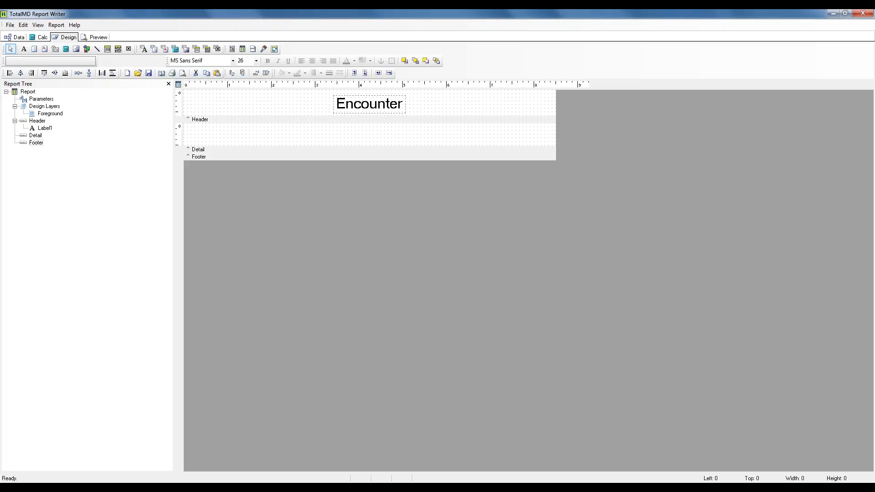
# Step: Add a report group that breaks on Encounter.Chart Number and starts a new page on each group change
pyautogui.click(56, 26)
pyautogui.click(80, 102)
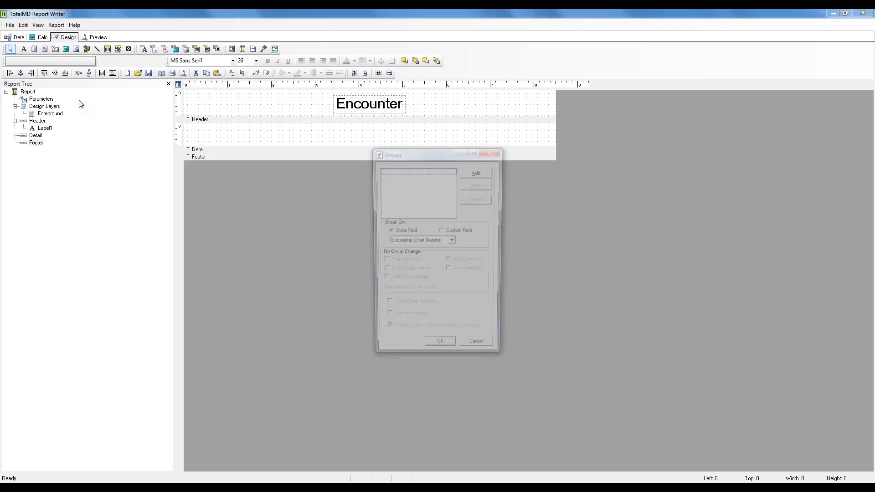
pyautogui.click(435, 243)
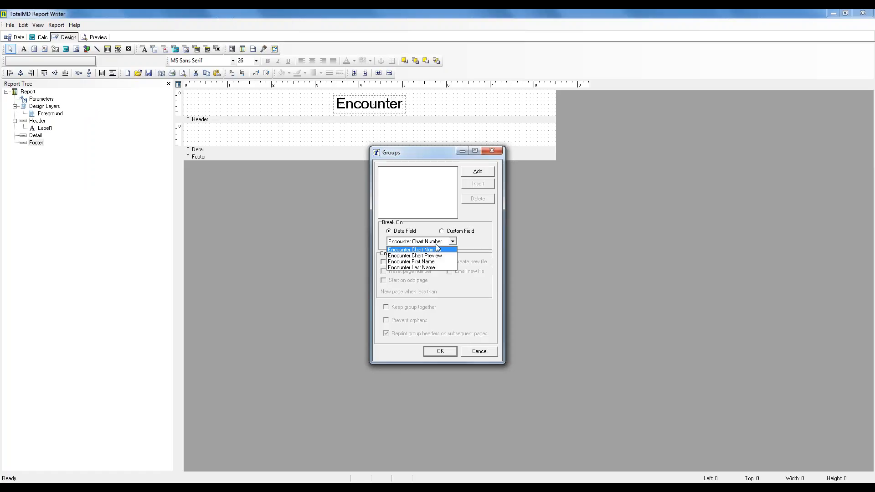
pyautogui.click(436, 247)
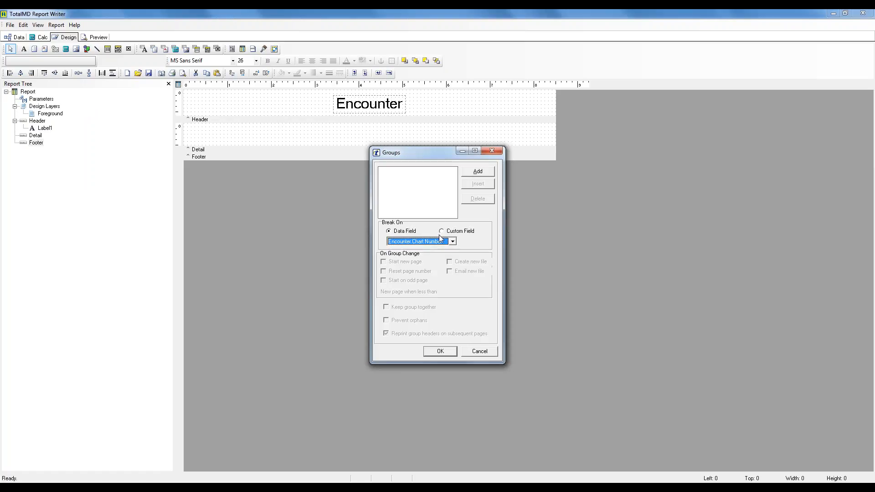
pyautogui.click(483, 171)
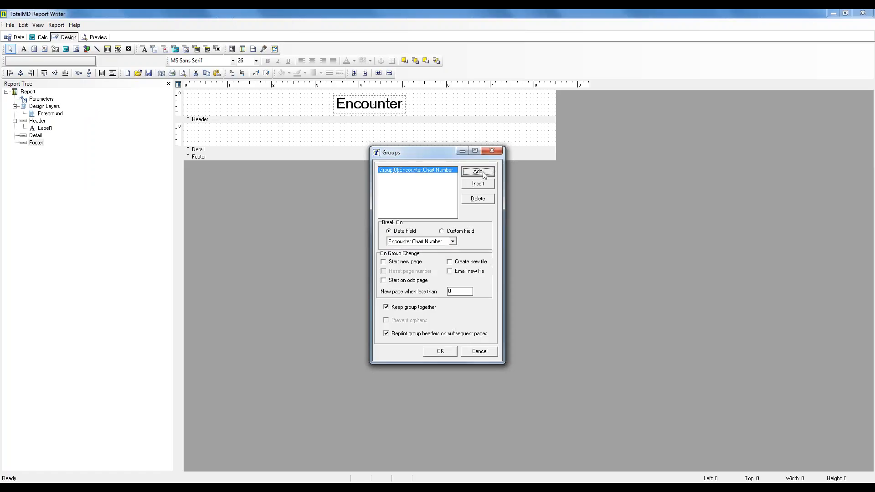
pyautogui.click(384, 263)
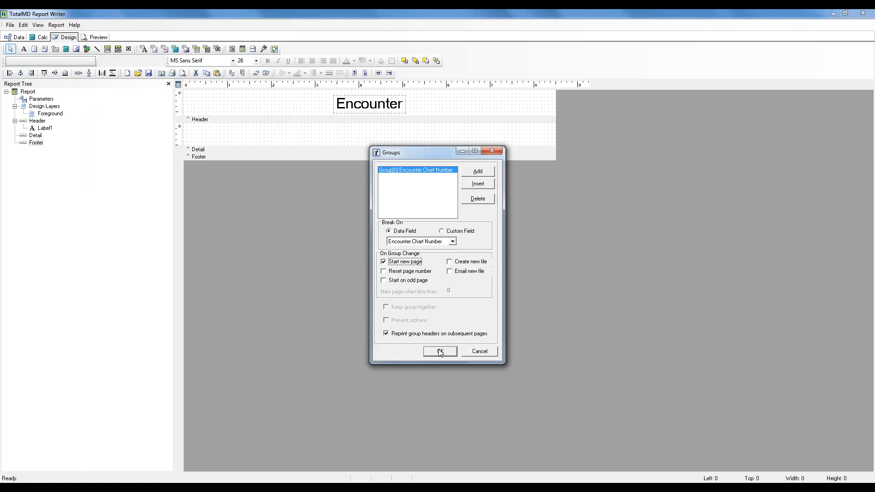
pyautogui.click(440, 352)
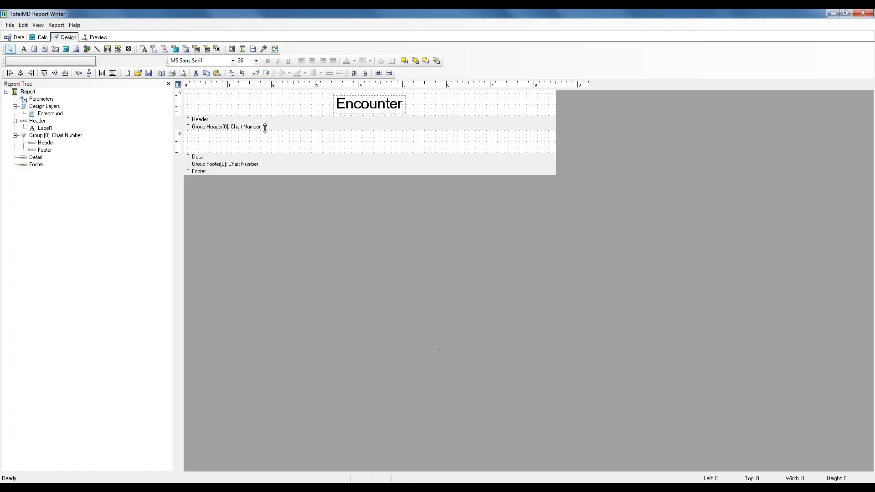
# Step: Open up the Chart Number group header band and add a database text object there, bound to First Name at font size 12
pyautogui.moveTo(264, 127); pyautogui.dragTo(265, 137)
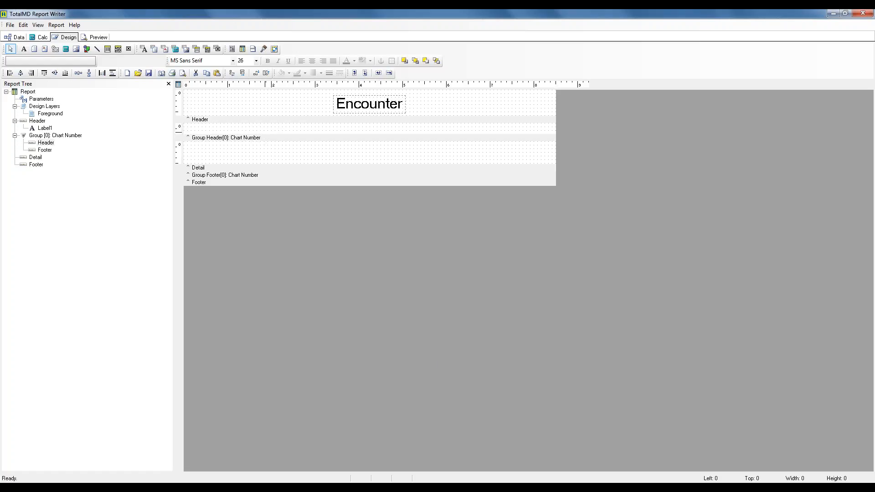
pyautogui.click(143, 49)
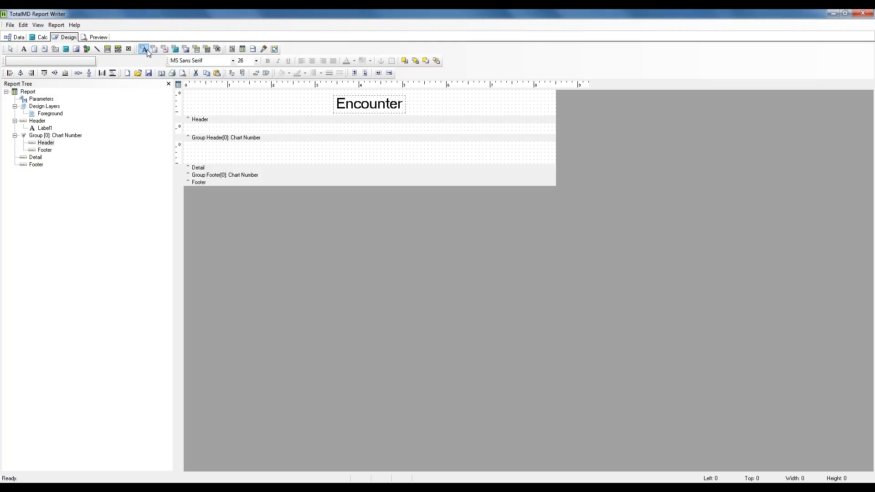
pyautogui.click(202, 129)
pyautogui.click(256, 61)
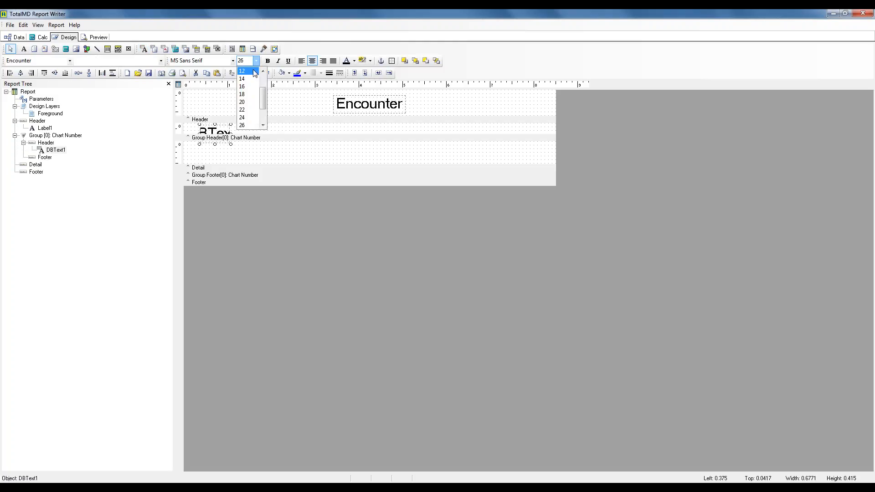
pyautogui.click(249, 71)
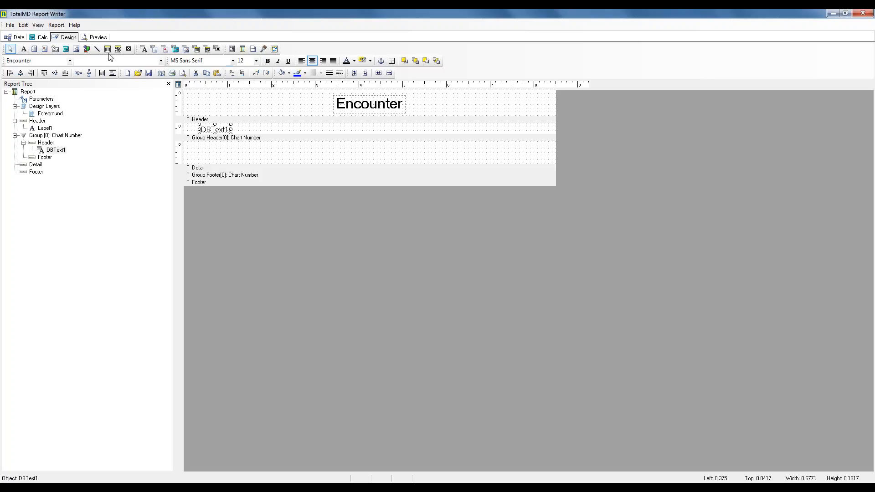
pyautogui.click(160, 60)
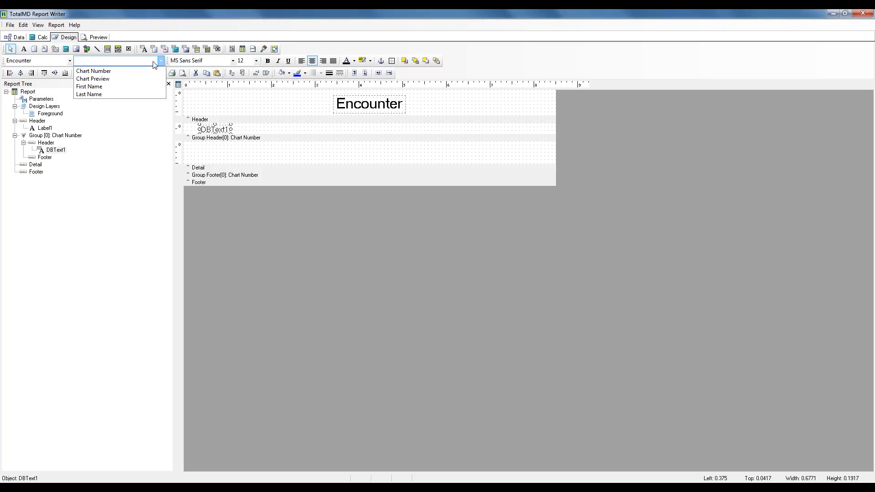
pyautogui.click(128, 87)
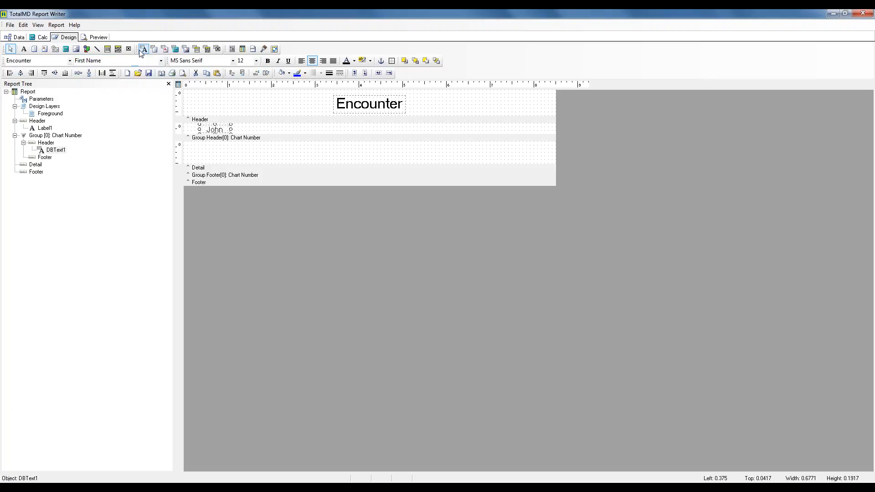
# Step: Add a second database text object beside First Name in the group header, bound to the Last Name field
pyautogui.click(249, 129)
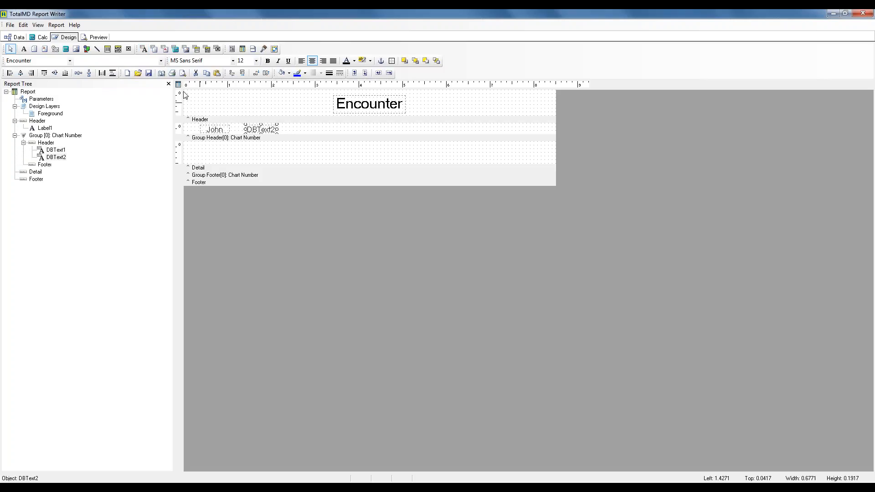
pyautogui.click(161, 60)
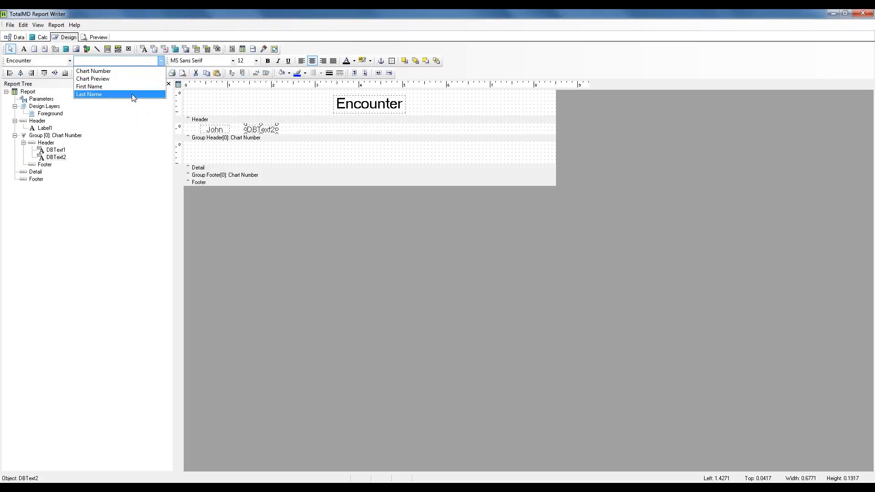
pyautogui.click(133, 94)
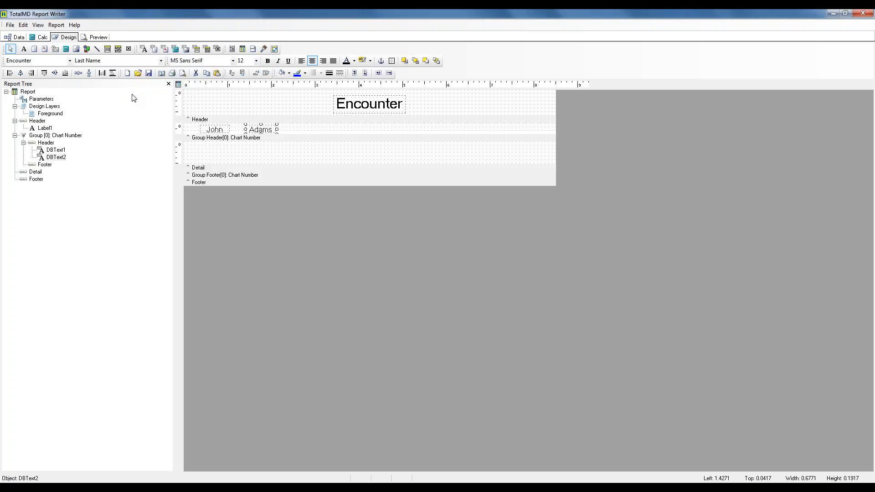
# Step: Preview the report through page 3 to check the patient name on each page, and return to the layout design
pyautogui.click(99, 38)
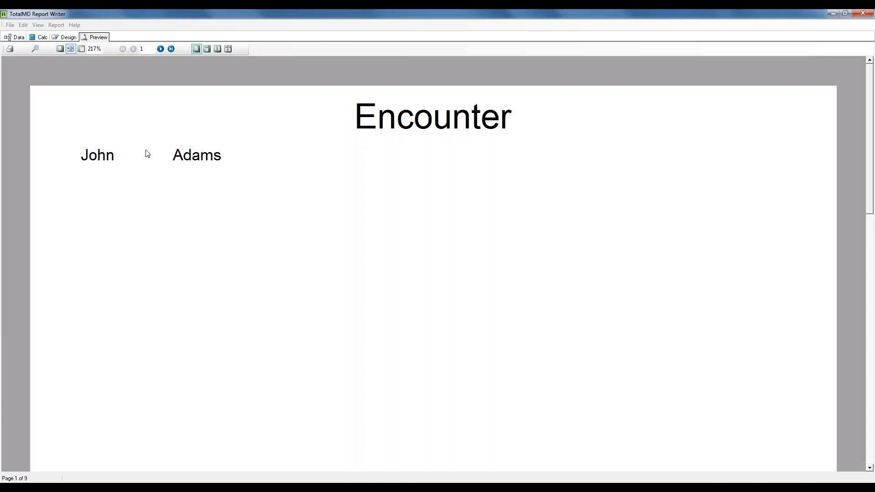
pyautogui.scroll(-1, 149, 158)
pyautogui.scroll(1, 137, 113)
pyautogui.click(160, 48)
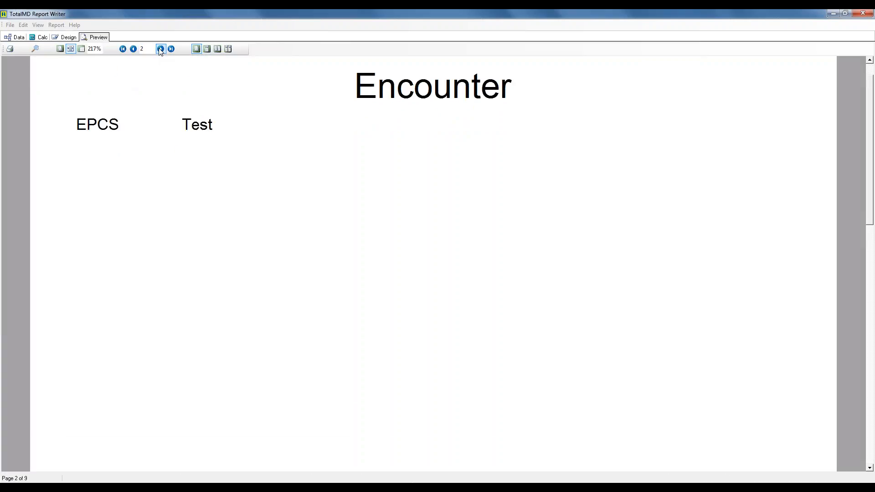
pyautogui.click(160, 48)
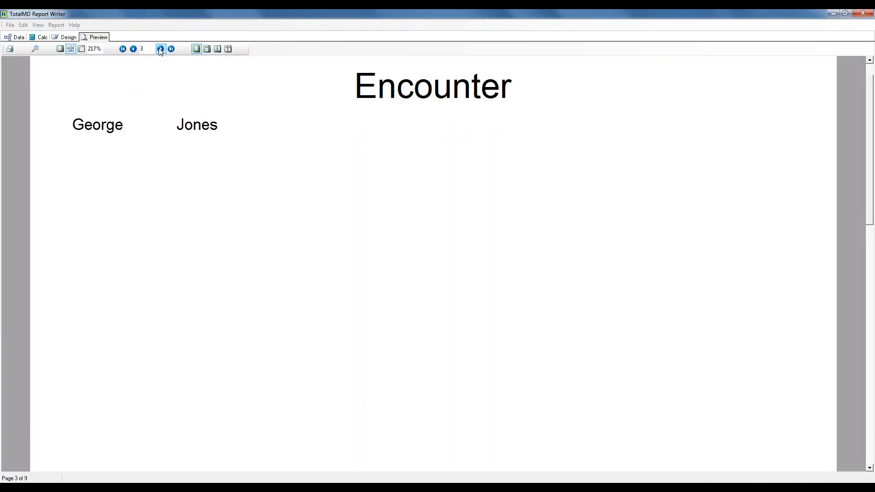
pyautogui.click(66, 37)
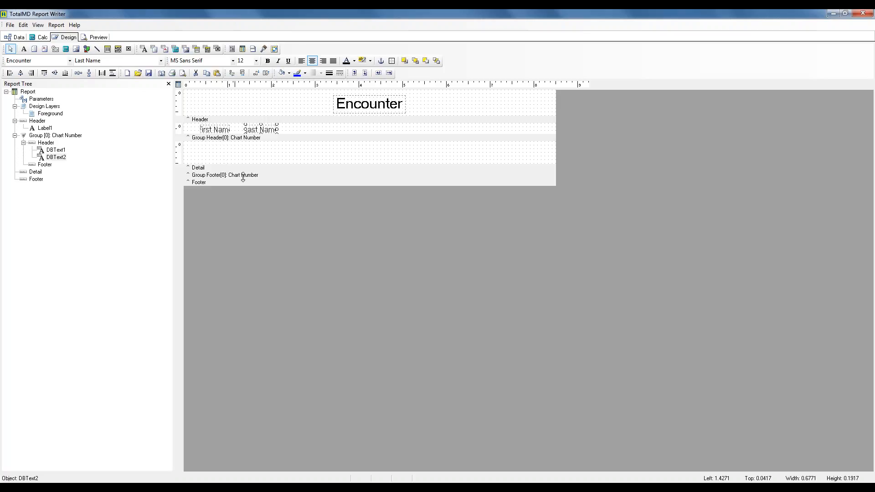
# Step: Make the detail band taller and check the Chart Preview field's type in the Encounter data
pyautogui.moveTo(245, 166); pyautogui.dragTo(246, 182)
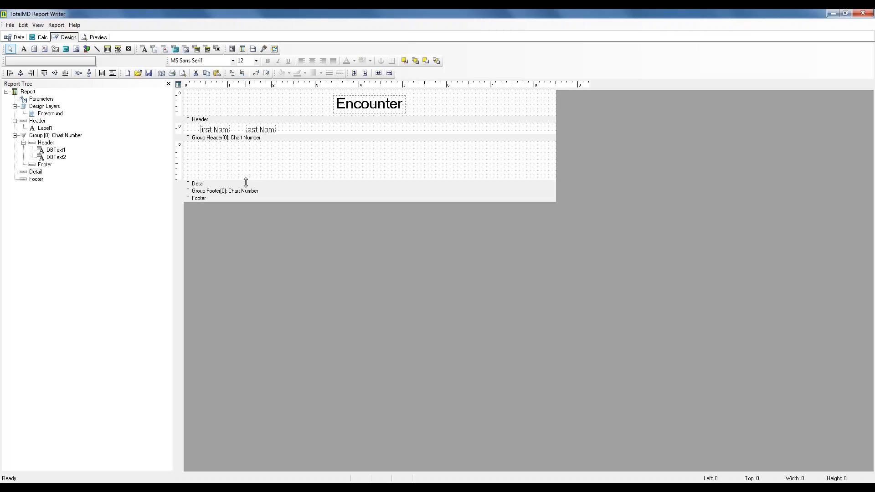
pyautogui.click(21, 38)
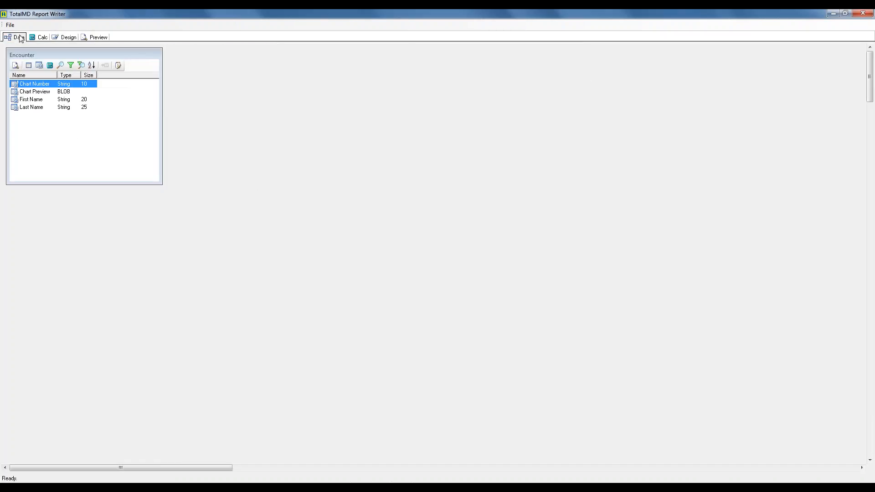
pyautogui.click(37, 93)
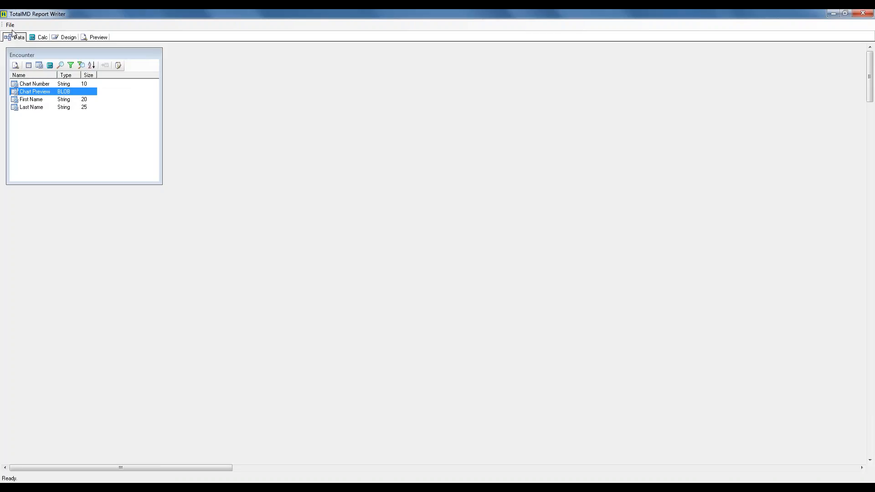
pyautogui.click(65, 39)
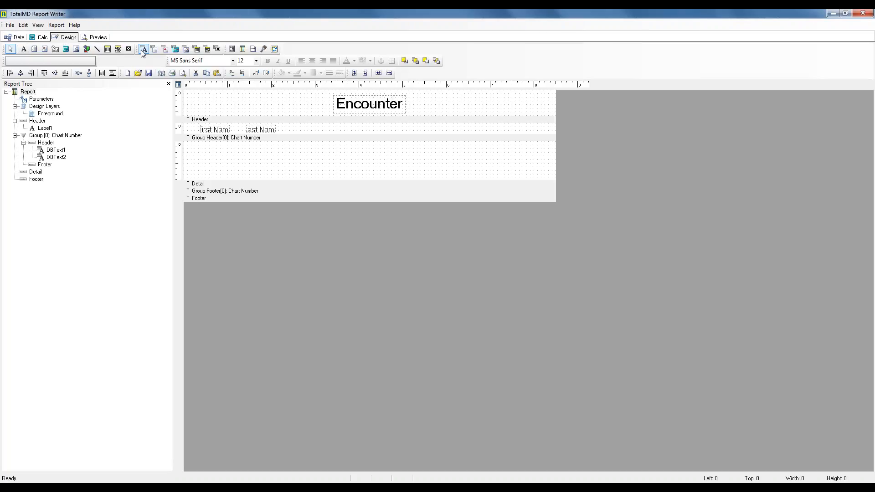
# Step: Add a database rich text object to the detail band, extend the band to fit it, and bind it to Chart Preview
pyautogui.click(165, 50)
pyautogui.click(201, 147)
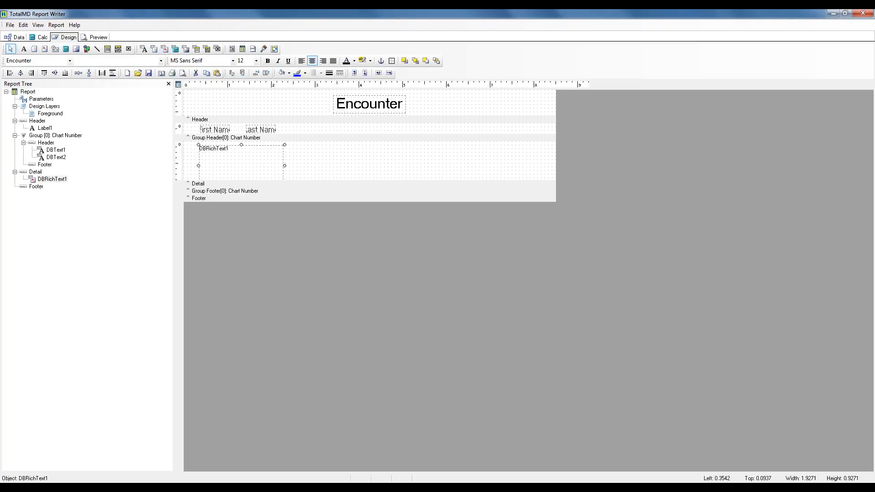
pyautogui.moveTo(244, 184); pyautogui.dragTo(244, 191)
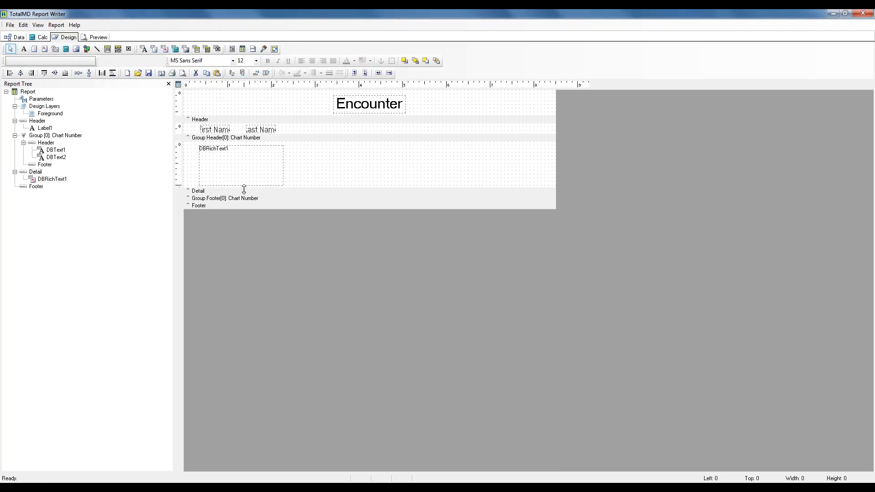
pyautogui.click(233, 167)
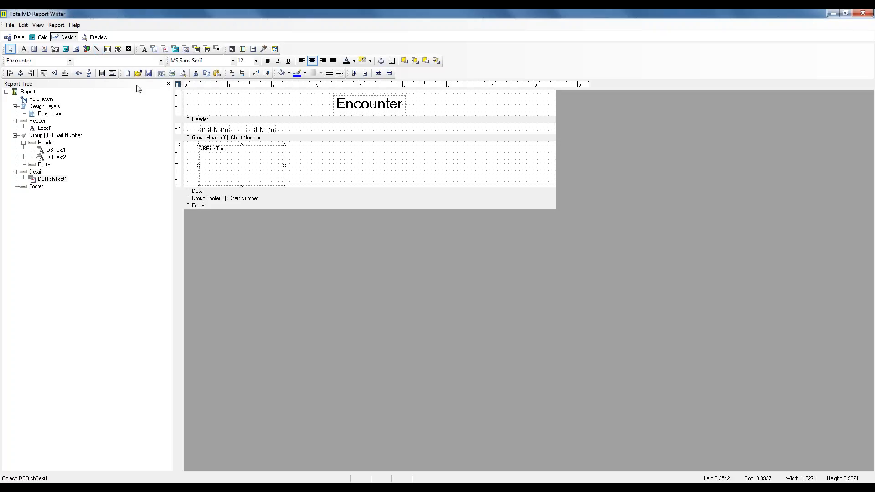
pyautogui.click(161, 61)
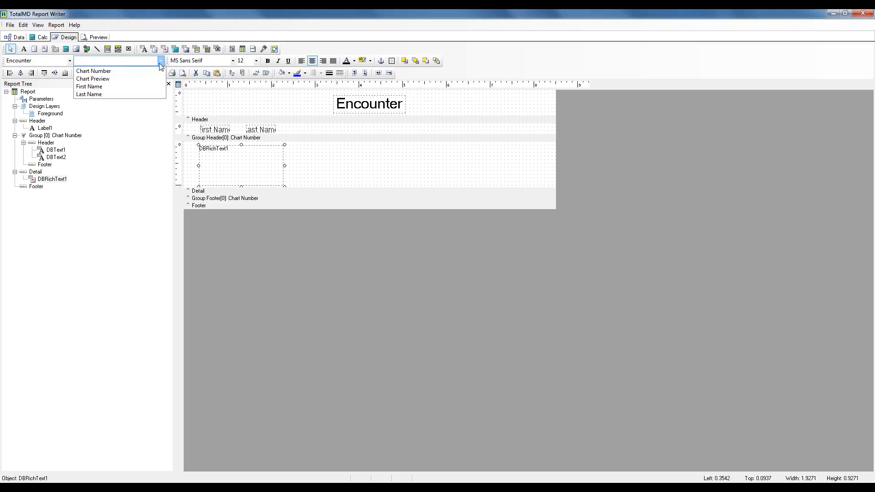
pyautogui.click(129, 78)
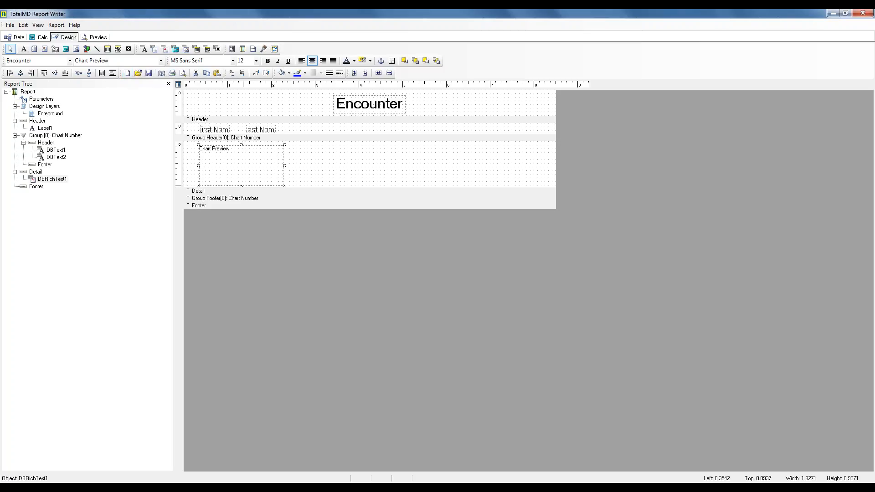
# Step: Reduce the Chart Preview rich text object's height to about 0.69 and check the result in the report preview
pyautogui.moveTo(241, 186); pyautogui.dragTo(240, 177)
pyautogui.click(102, 37)
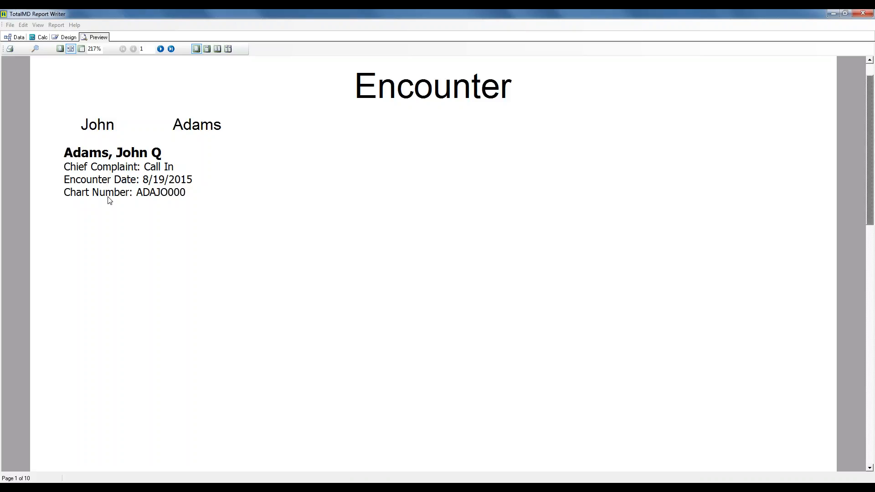
pyautogui.click(67, 37)
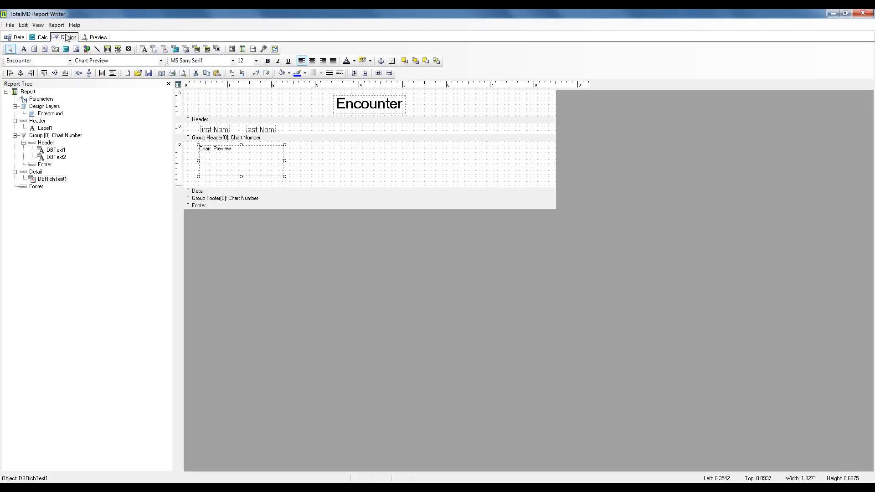
# Step: Widen the Last Name field to about 1.77 and left-justify both the First Name and Last Name fields
pyautogui.click(251, 129)
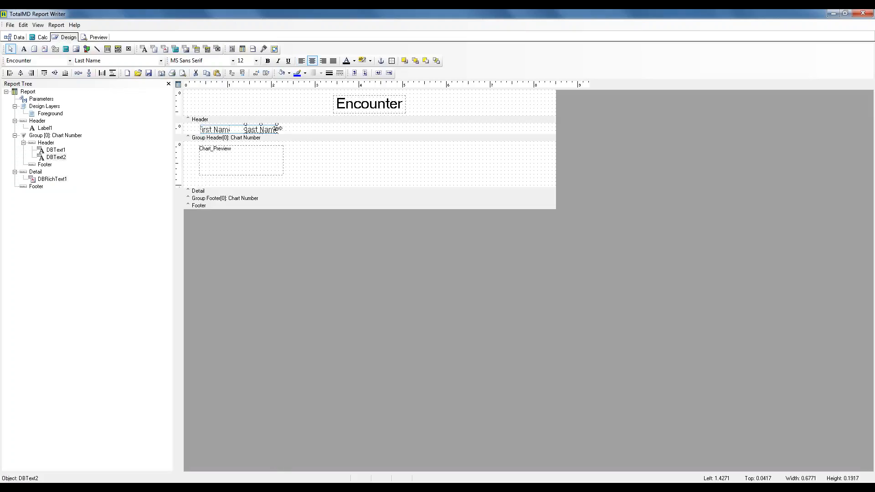
pyautogui.moveTo(277, 129); pyautogui.dragTo(324, 129)
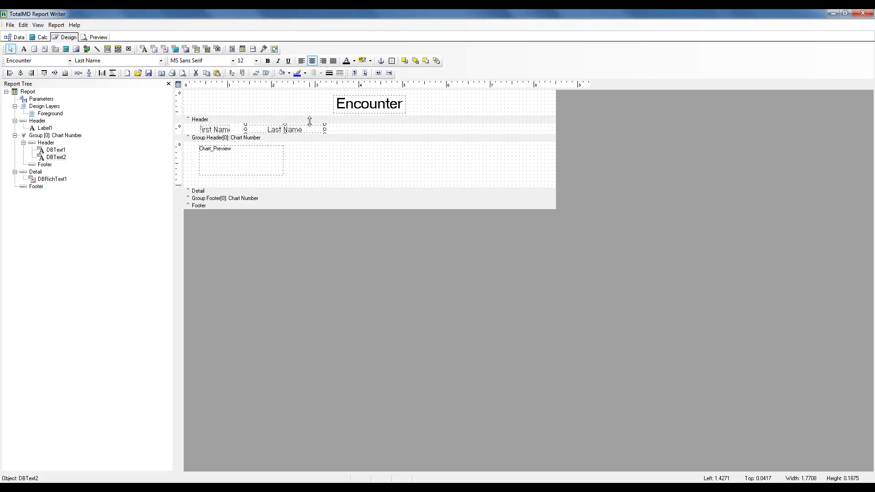
pyautogui.click(227, 132)
pyautogui.keyDown('shift'); pyautogui.click(252, 132); pyautogui.keyUp('shift')
pyautogui.click(301, 61)
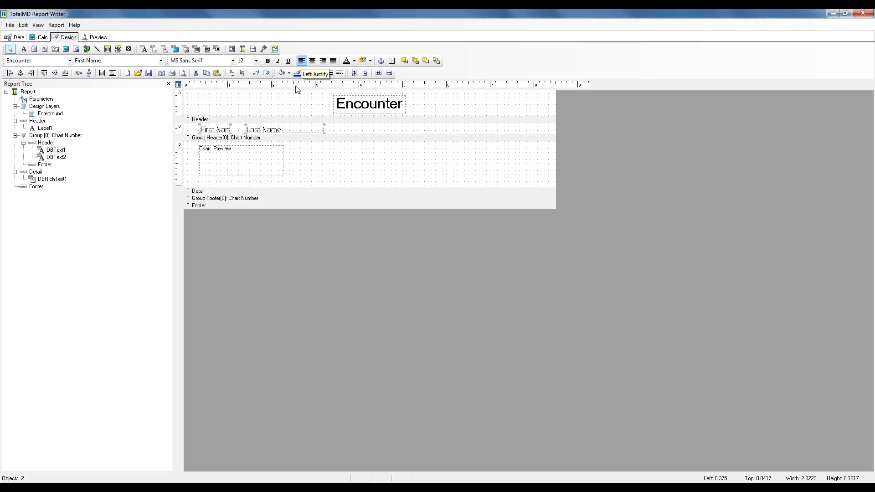
# Step: Widen the Chart Preview rich text object to about 7.83 and turn on its Stretch option
pyautogui.click(264, 160)
pyautogui.moveTo(285, 160); pyautogui.dragTo(542, 179)
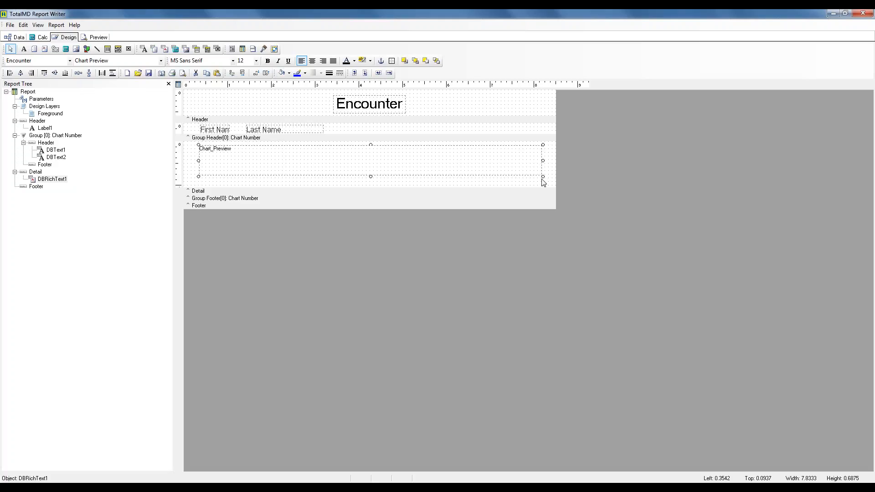
pyautogui.rightClick(507, 175)
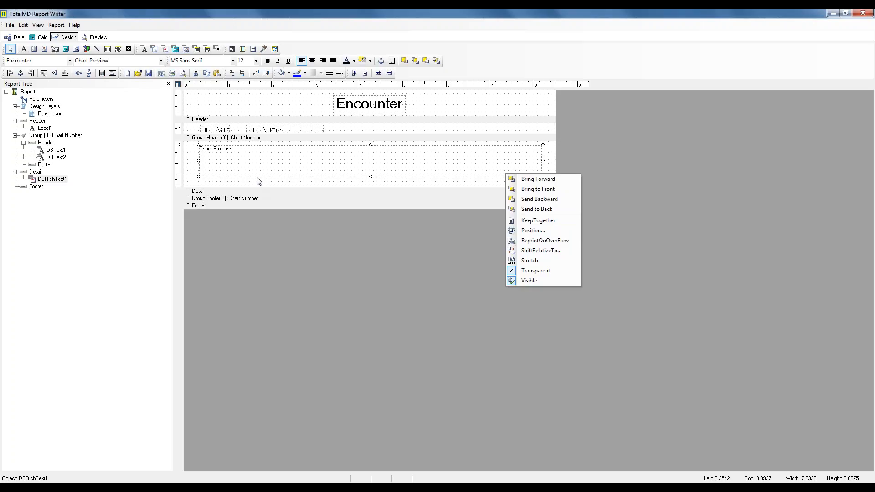
pyautogui.click(523, 261)
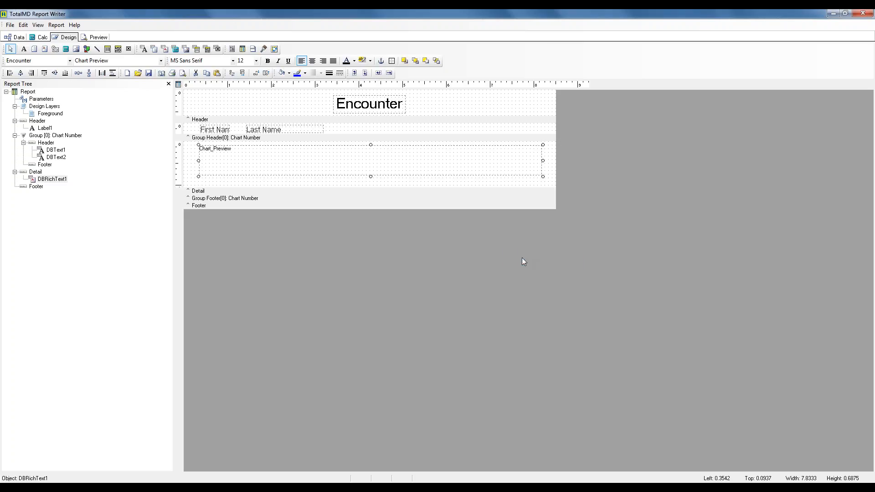
# Step: Preview the report and review the full encounter notes on page 1, continuing through to page 3
pyautogui.click(103, 38)
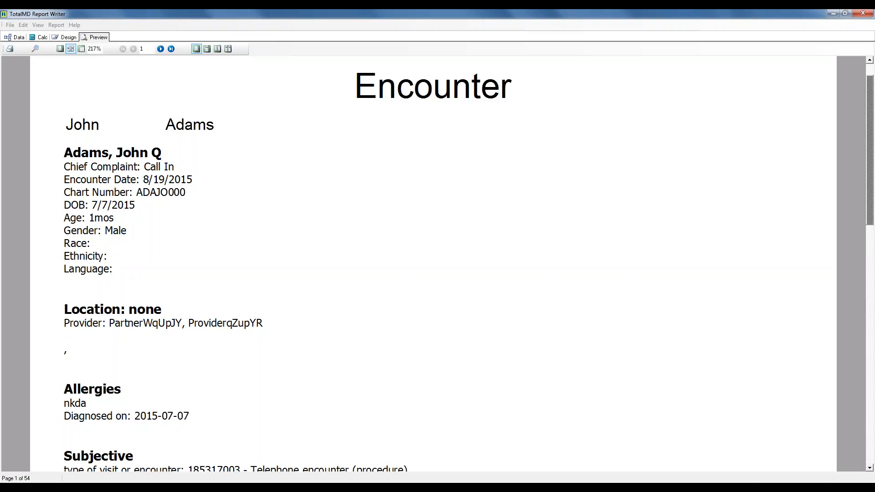
pyautogui.scroll(-3, 101, 337)
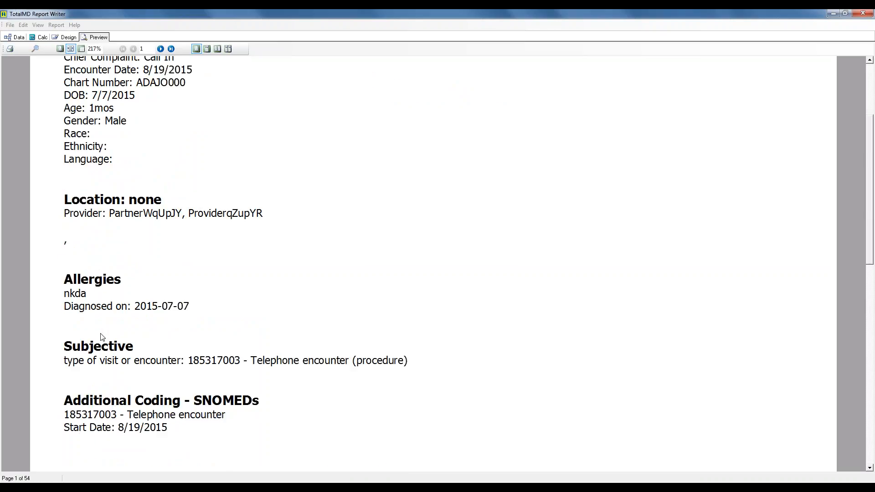
pyautogui.scroll(-3, 102, 338)
pyautogui.scroll(6, 101, 337)
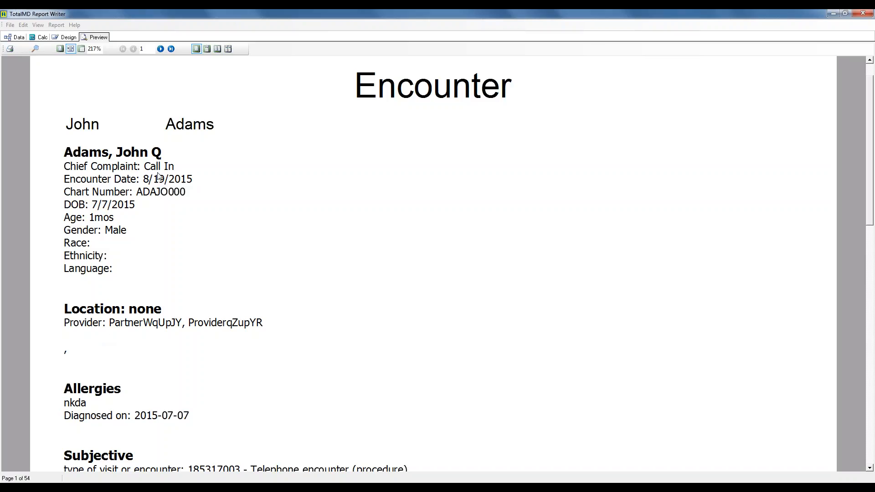
pyautogui.click(161, 49)
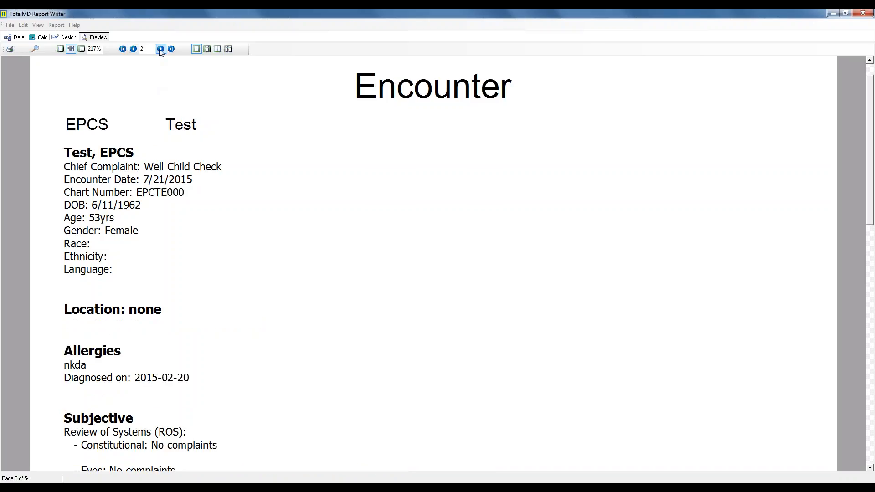
pyautogui.click(160, 49)
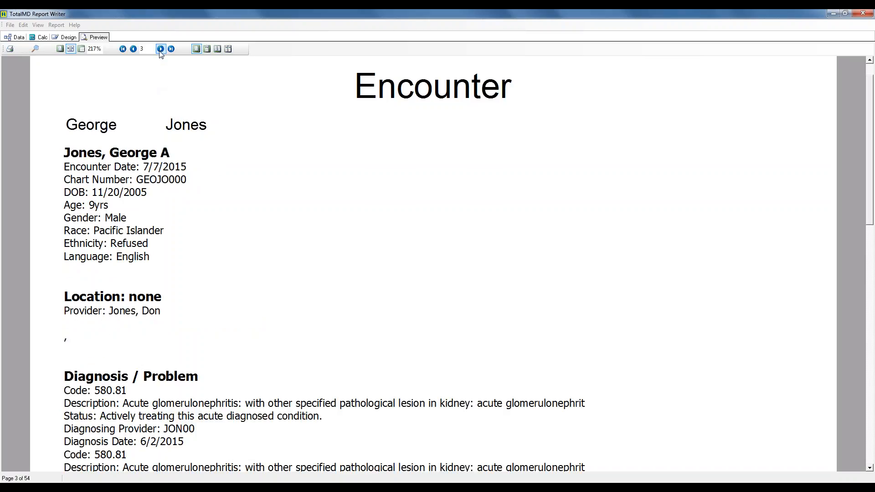
# Step: Examine the encounter notes on page 3 of the report preview, from the title down to Lab Results
pyautogui.scroll(-15, 161, 257)
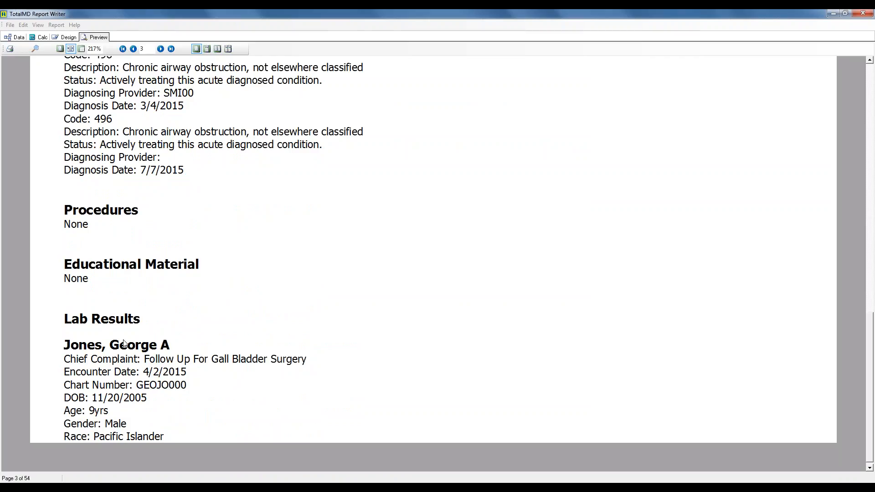
pyautogui.scroll(1, 125, 344)
pyautogui.scroll(1, 124, 344)
pyautogui.scroll(-2, 123, 344)
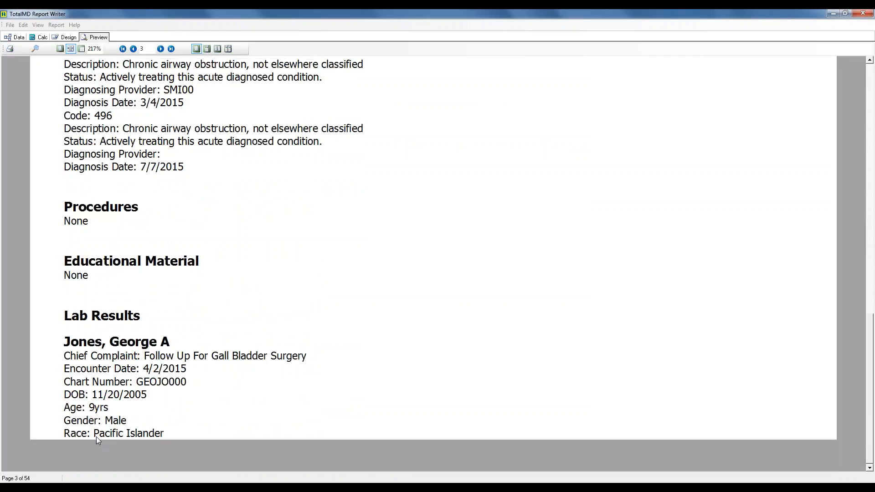
pyautogui.scroll(15, 103, 440)
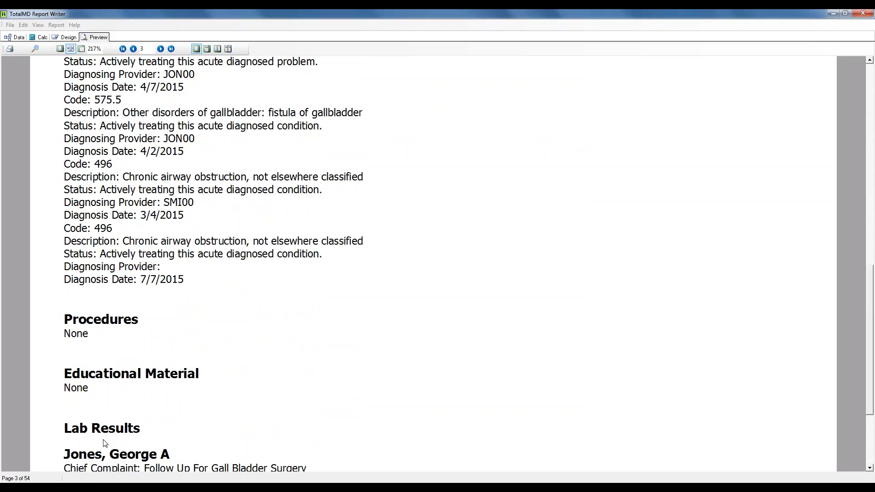
pyautogui.scroll(1, 105, 442)
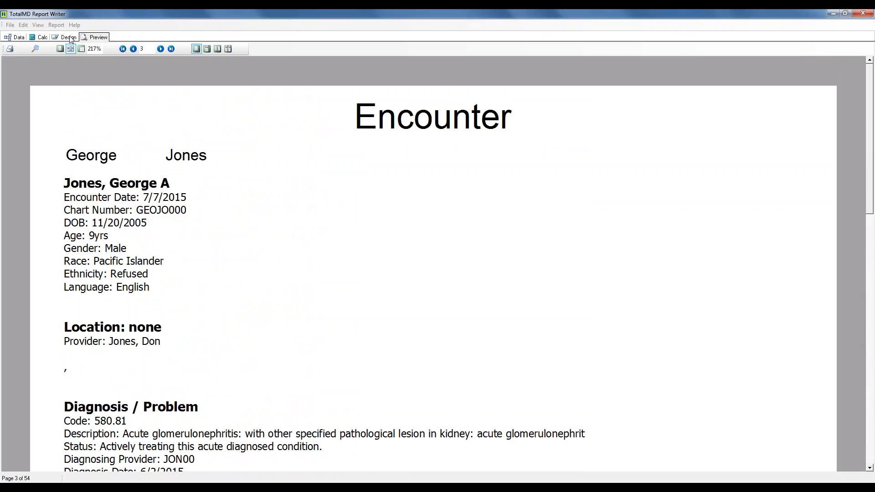
pyautogui.scroll(-3, 103, 253)
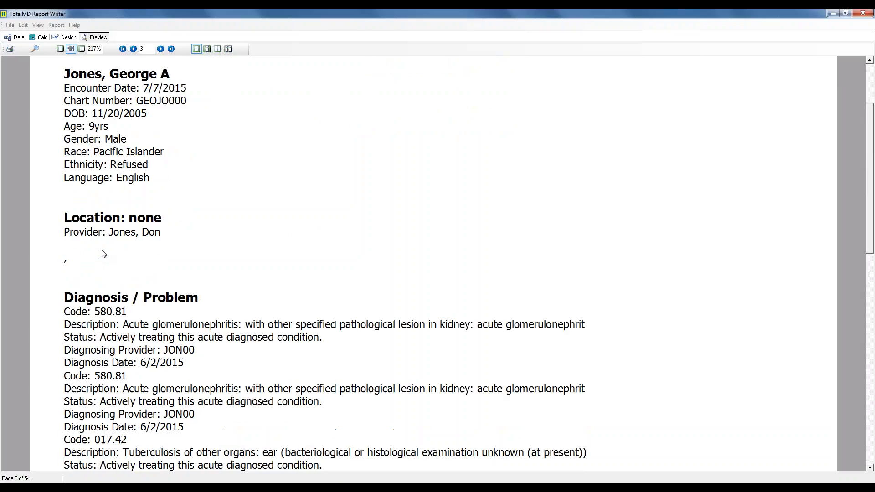
pyautogui.scroll(-9, 103, 253)
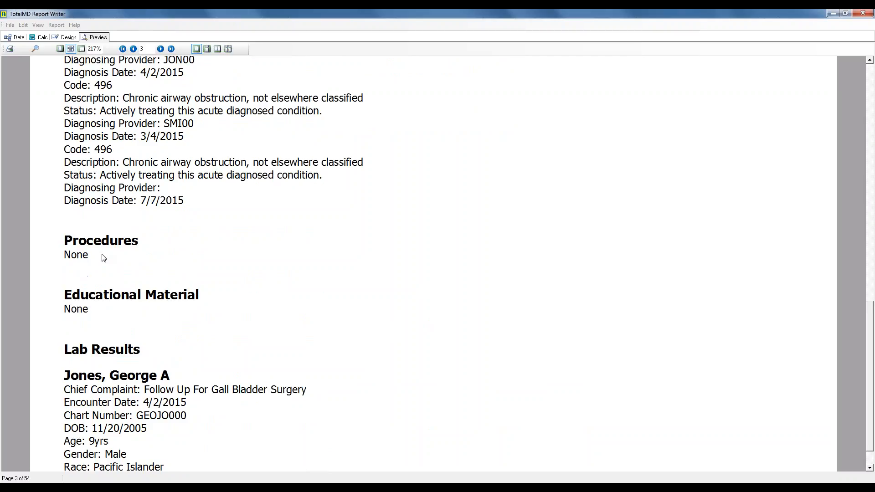
pyautogui.scroll(5, 103, 257)
pyautogui.scroll(3, 127, 237)
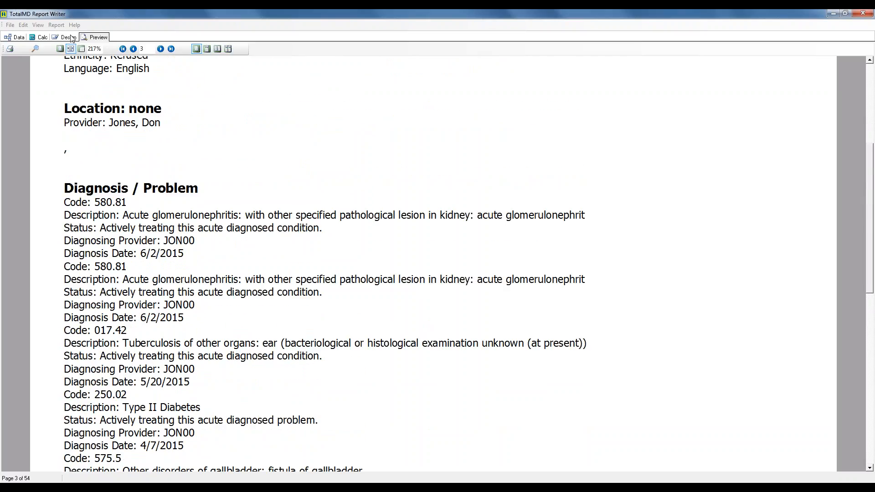
pyautogui.scroll(4, 161, 50)
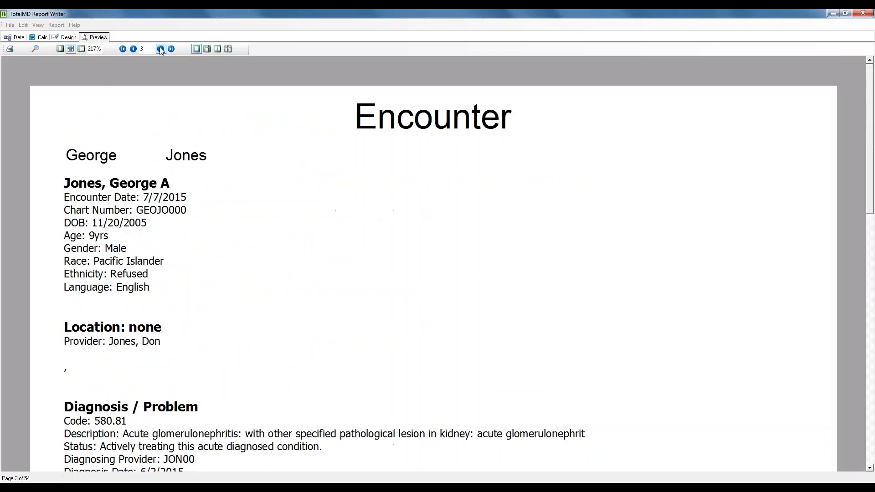
# Step: Page ahead to page 6 of the preview, return to page 5 and read through its encounter notes
pyautogui.click(160, 49)
pyautogui.click(161, 49)
pyautogui.click(161, 49)
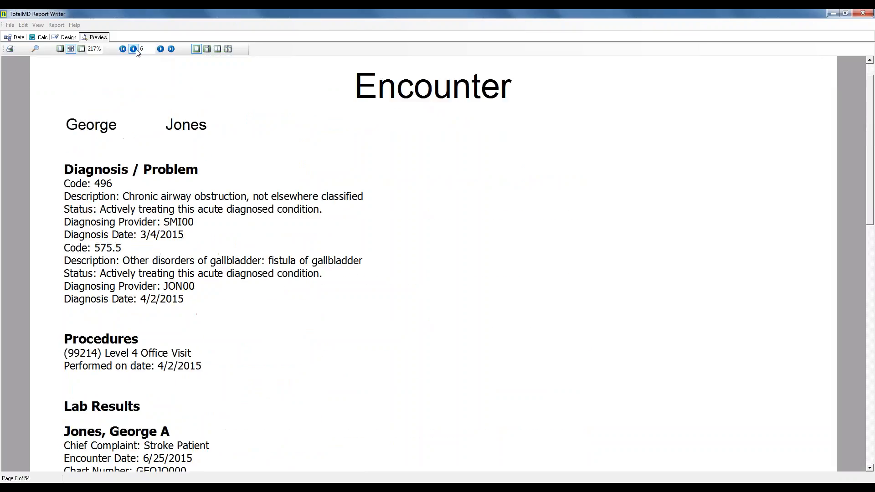
pyautogui.click(133, 48)
pyautogui.scroll(1, 161, 169)
pyautogui.scroll(-4, 160, 171)
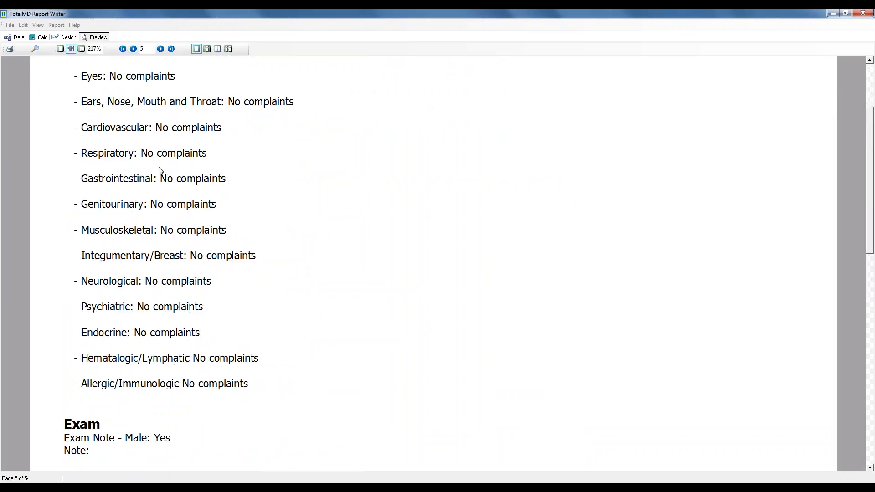
pyautogui.scroll(-9, 159, 170)
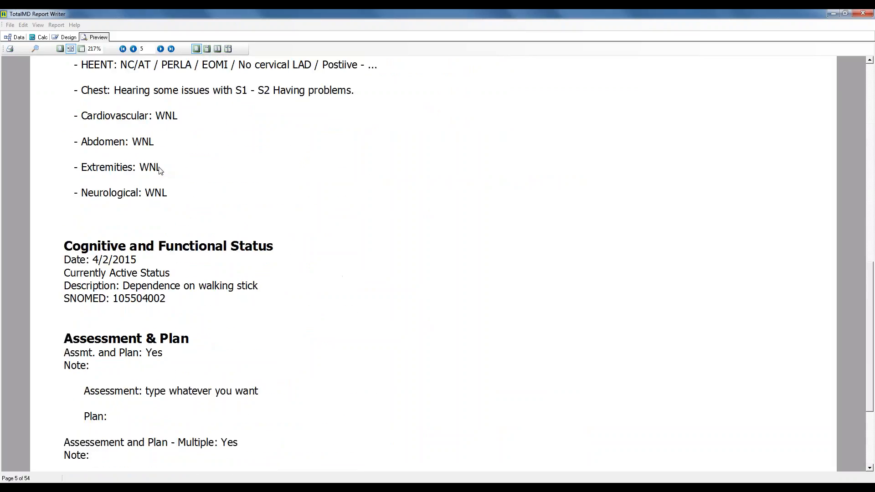
pyautogui.scroll(-1, 159, 171)
pyautogui.scroll(9, 160, 168)
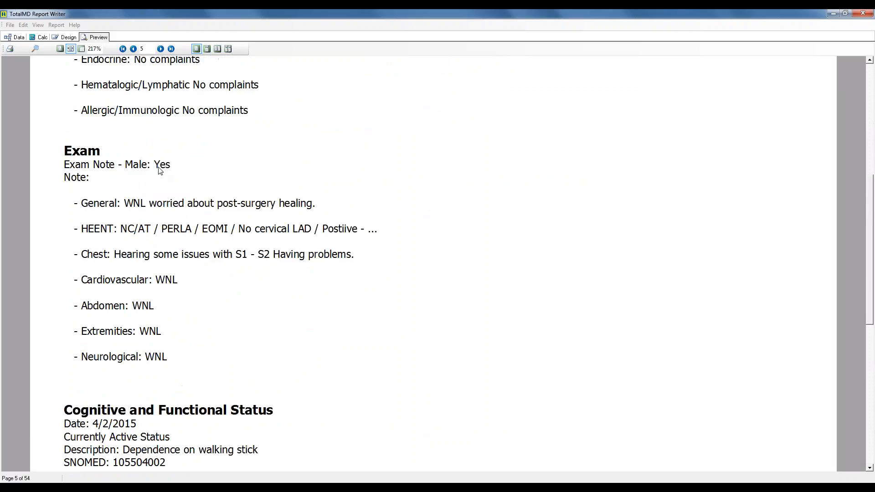
# Step: Add Encounter Date to the Encounter query's search criteria with AutoSearch enabled
pyautogui.click(68, 37)
pyautogui.click(15, 37)
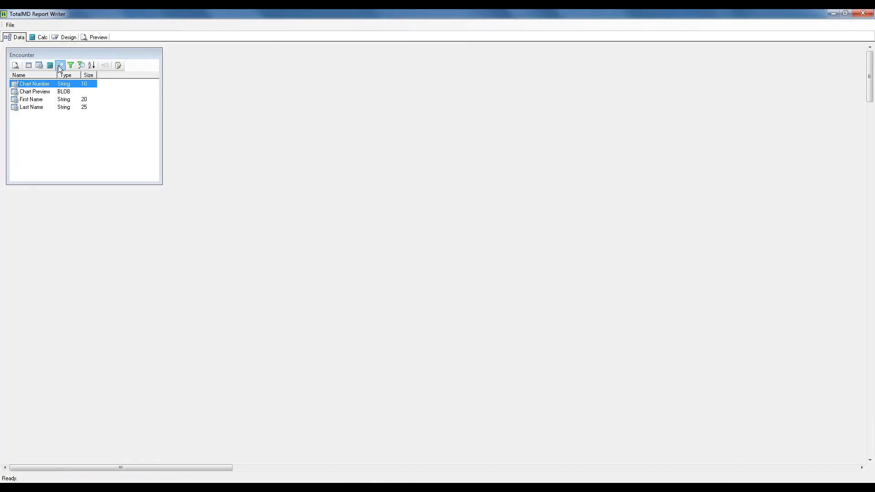
pyautogui.click(59, 66)
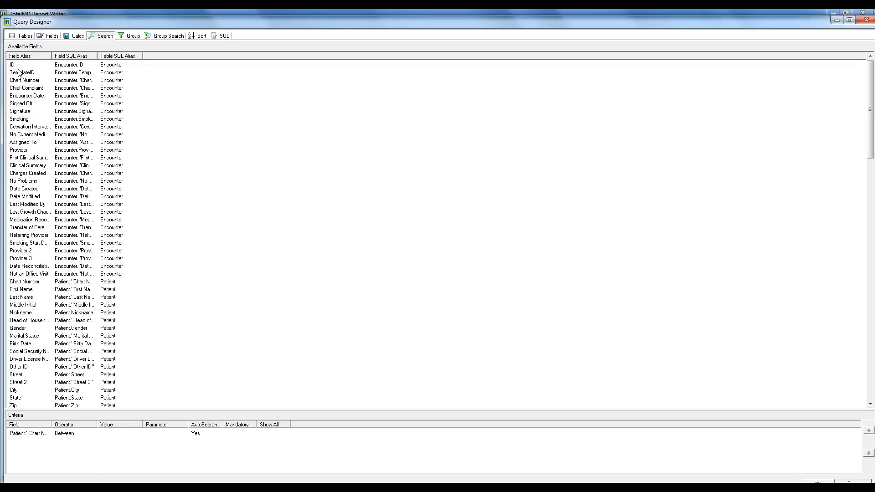
pyautogui.doubleClick(27, 97)
pyautogui.click(76, 442)
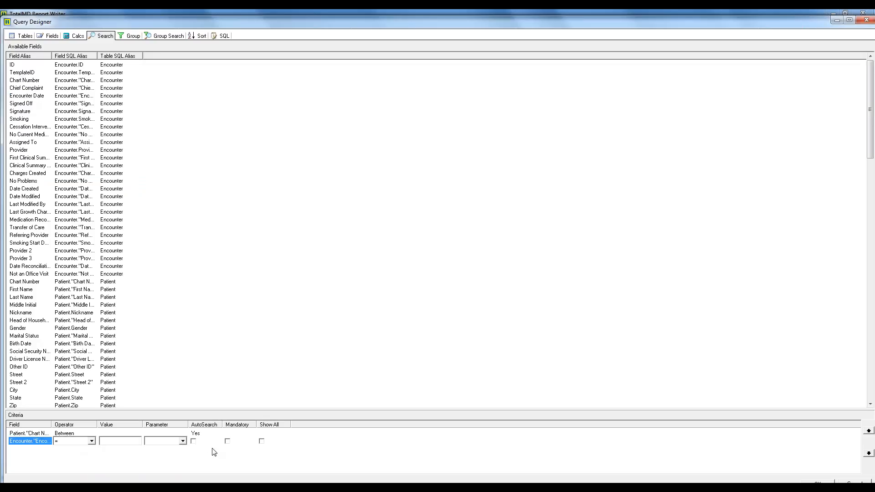
pyautogui.click(193, 441)
pyautogui.click(818, 482)
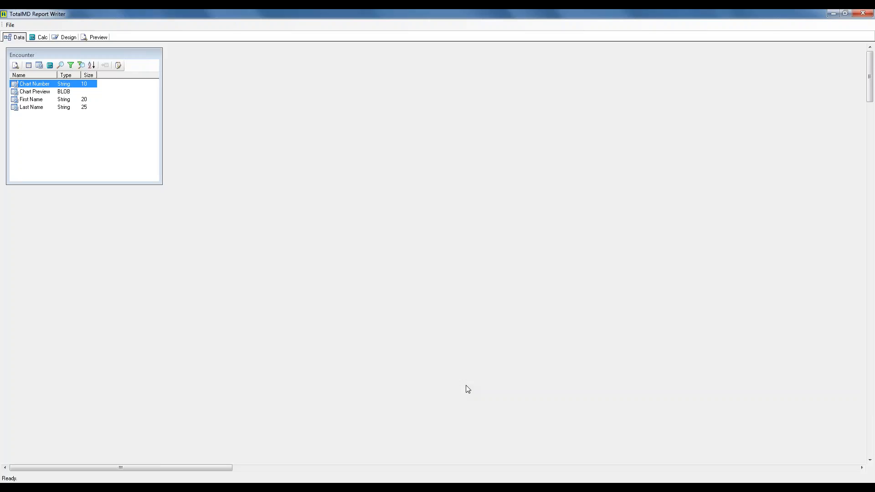
# Step: Save the report design in the Statements category under the name "Encouner list"
pyautogui.click(59, 36)
pyautogui.click(9, 25)
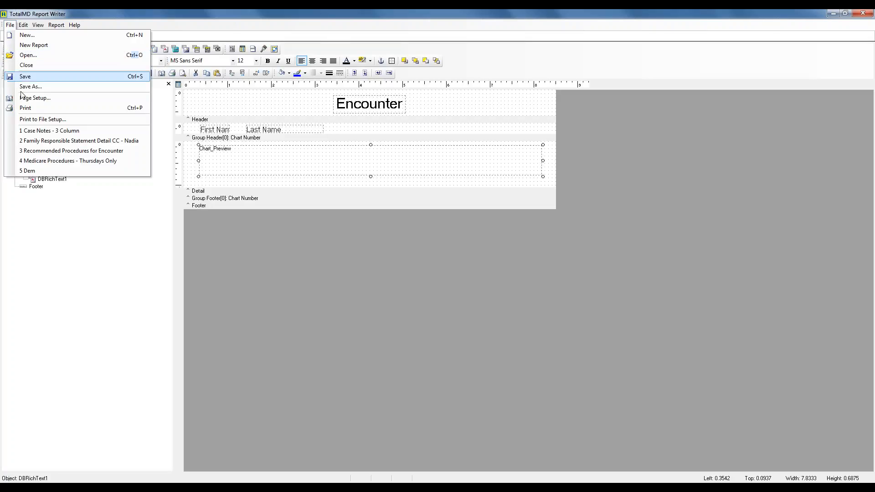
pyautogui.click(20, 84)
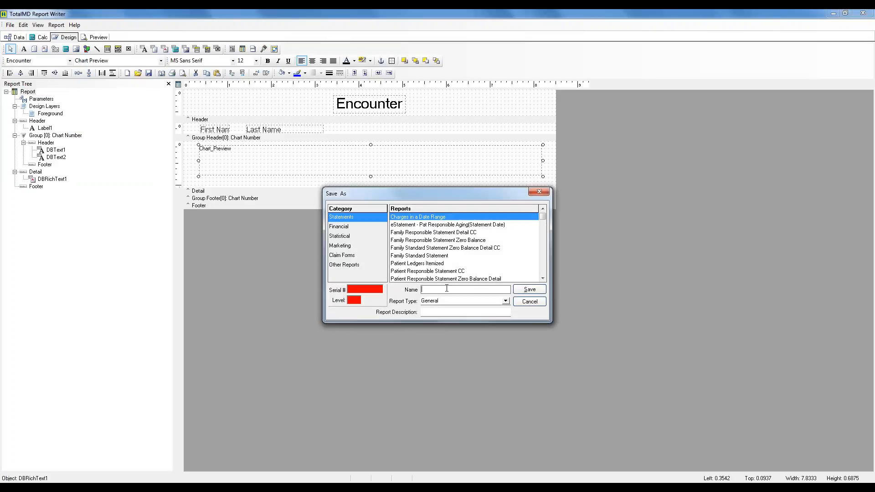
pyautogui.write('Encouner list')
pyautogui.click(530, 291)
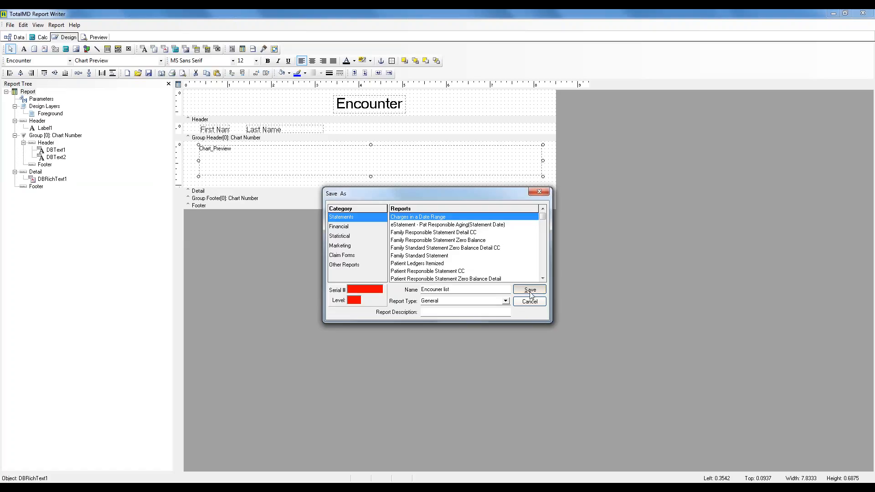
# Step: Close the Report Writer, bring up TotalMD's encounter list and open the encounter with complaint "Patient Here With A Runny Nose"
pyautogui.doubleClick(3, 17)
pyautogui.click(33, 25)
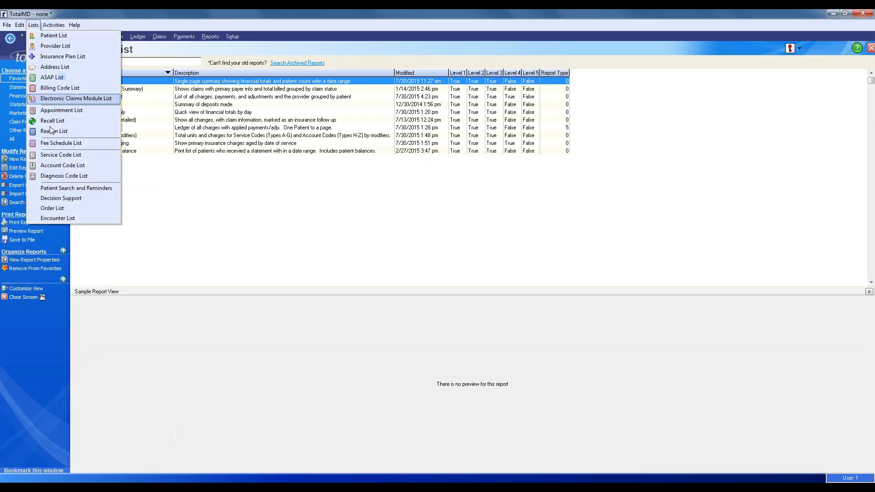
pyautogui.click(63, 217)
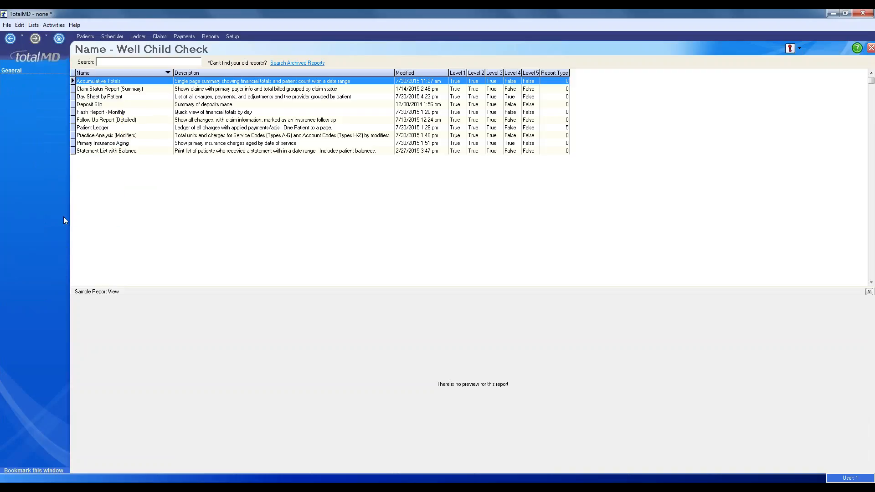
pyautogui.click(112, 142)
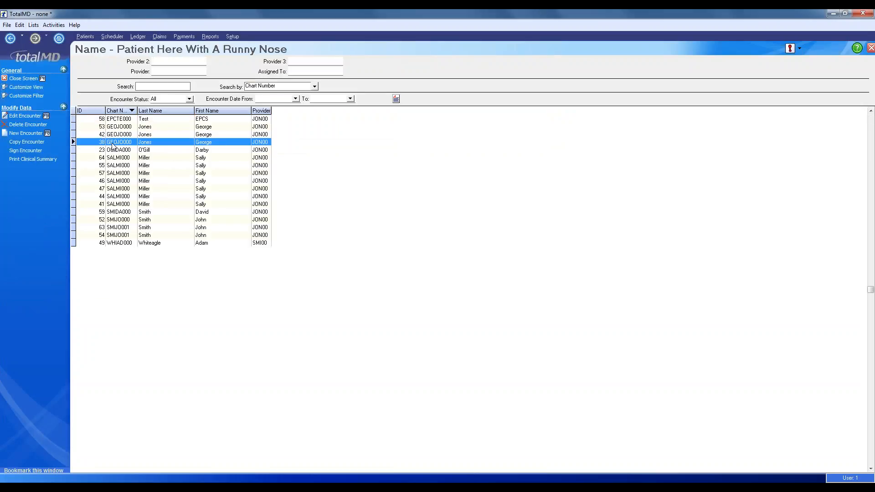
pyautogui.doubleClick(113, 144)
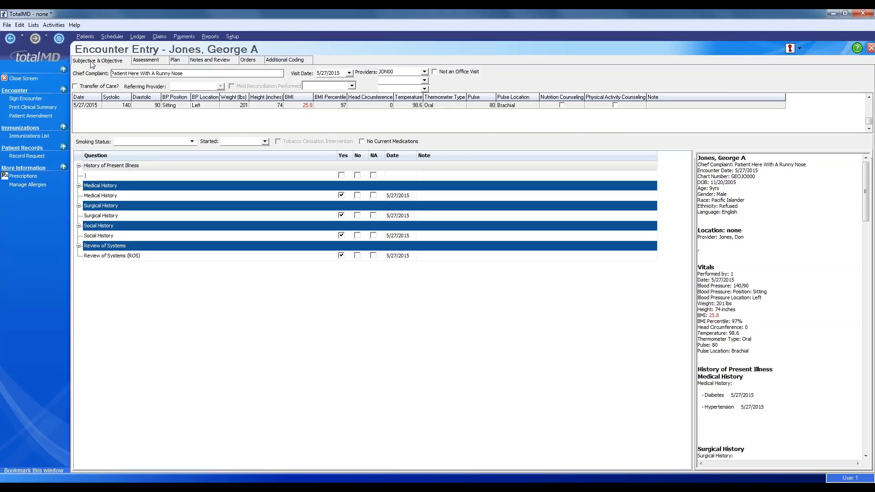
# Step: Review the encounter's Assessment, Plan, Notes and Review, Orders and Additional Coding sections
pyautogui.click(138, 62)
pyautogui.click(176, 61)
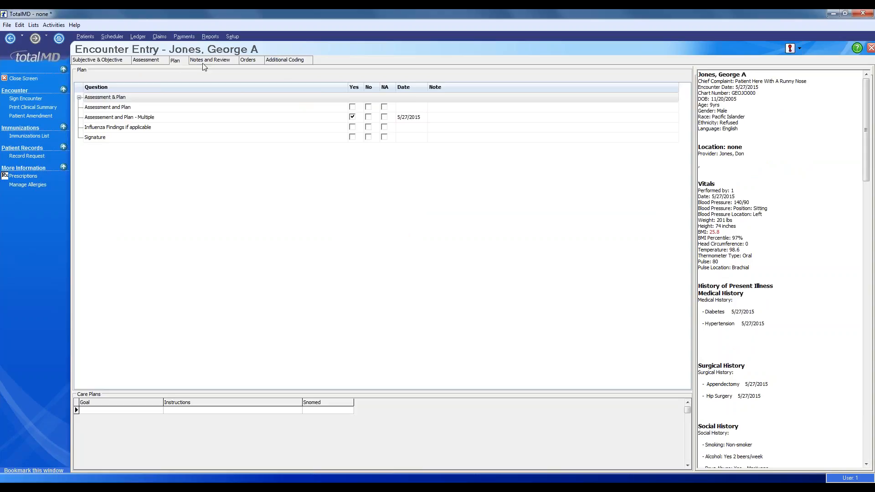
pyautogui.click(203, 61)
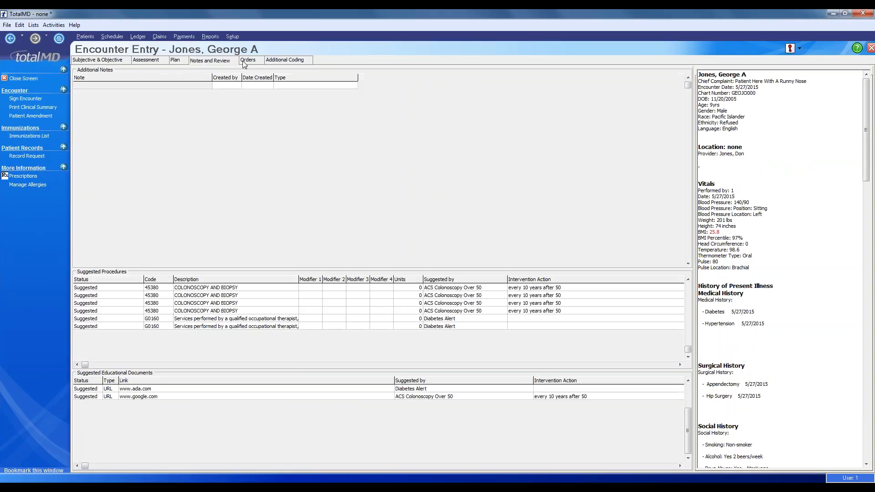
pyautogui.click(246, 62)
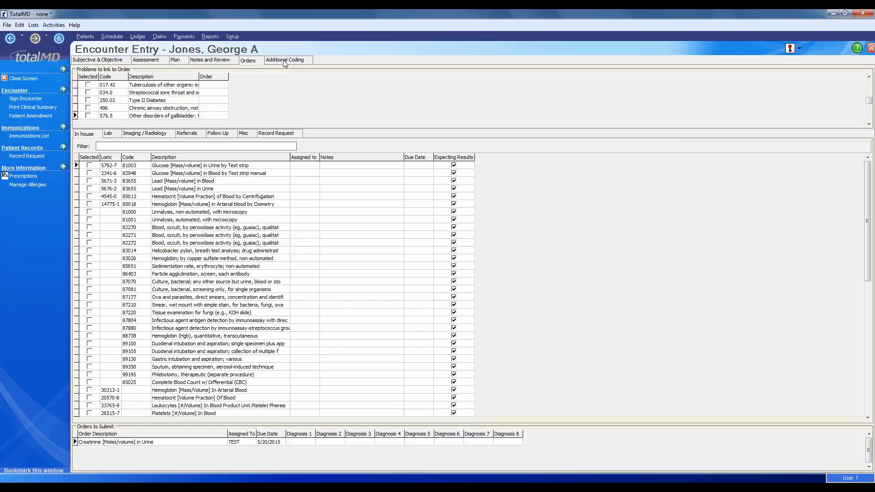
pyautogui.click(286, 62)
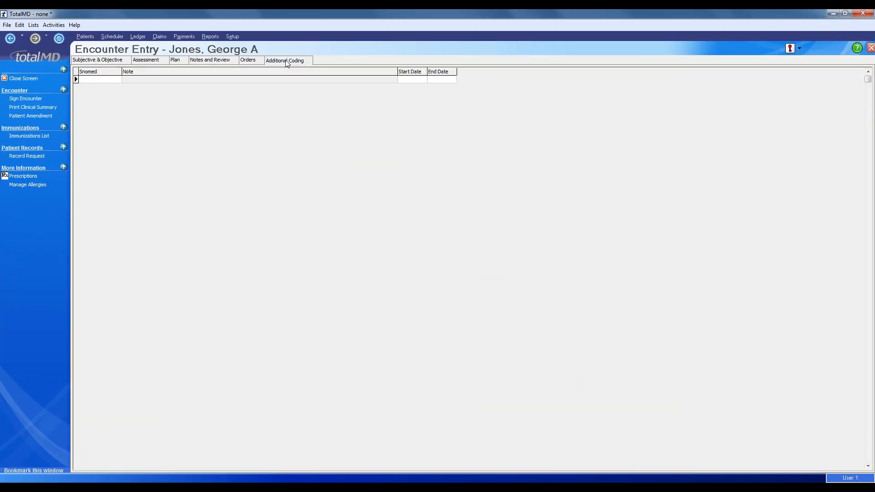
# Step: List all reports sorted by most recently modified and open the "Encouner list" report for editing
pyautogui.click(210, 36)
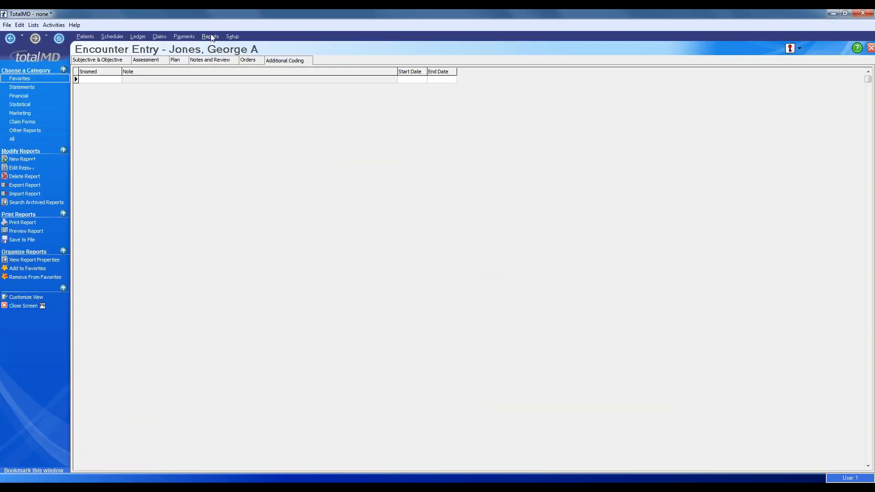
pyautogui.click(12, 139)
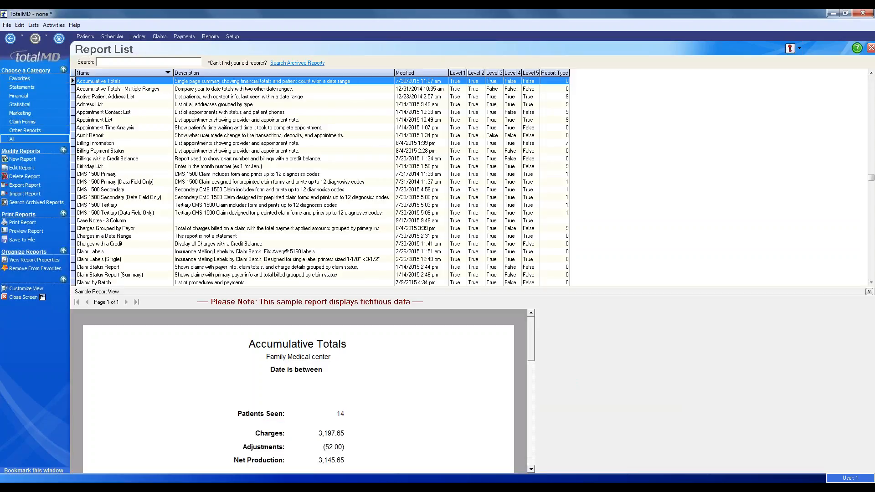
pyautogui.click(416, 72)
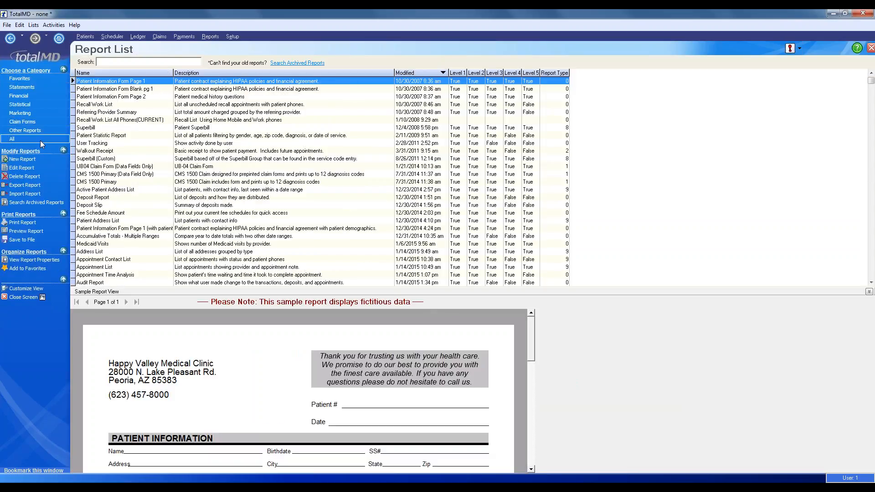
pyautogui.click(417, 72)
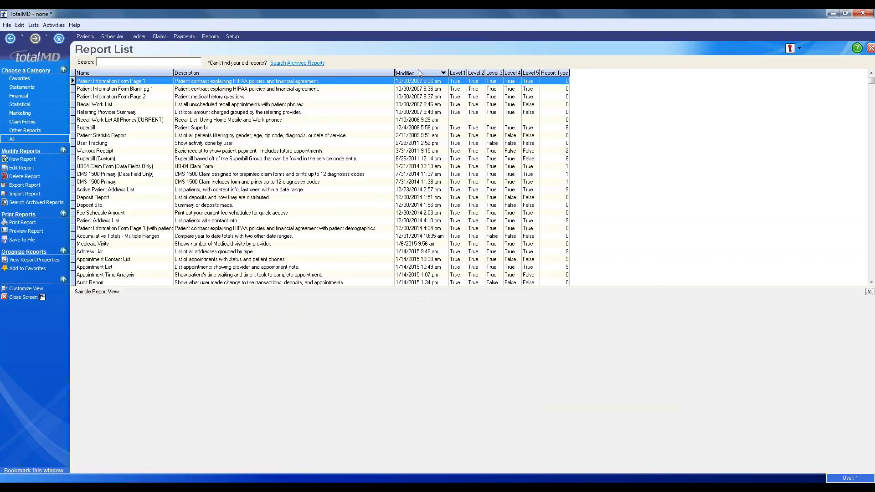
pyautogui.rightClick(120, 80)
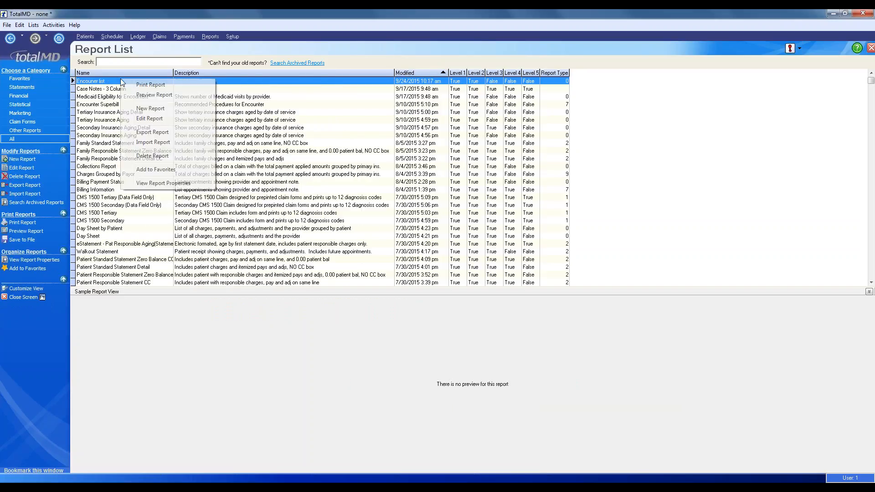
pyautogui.click(150, 119)
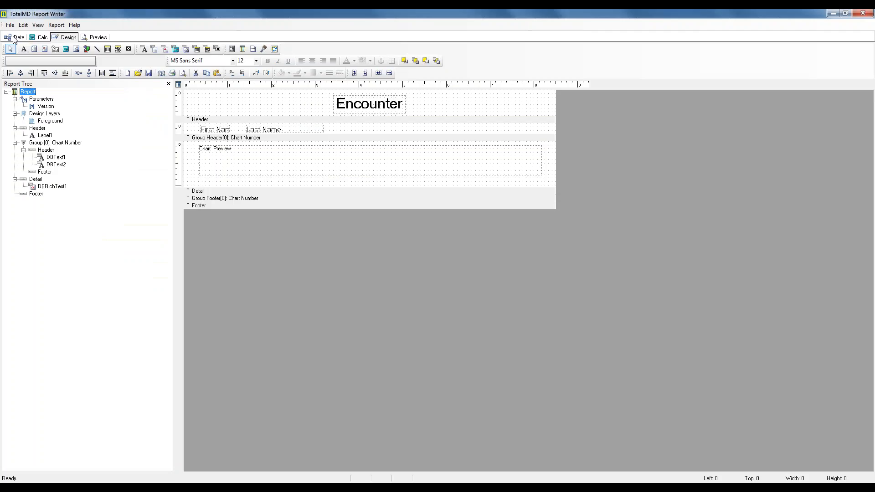
# Step: Preview the records returned by the Encounter query and close the data preview
pyautogui.click(17, 39)
pyautogui.click(16, 65)
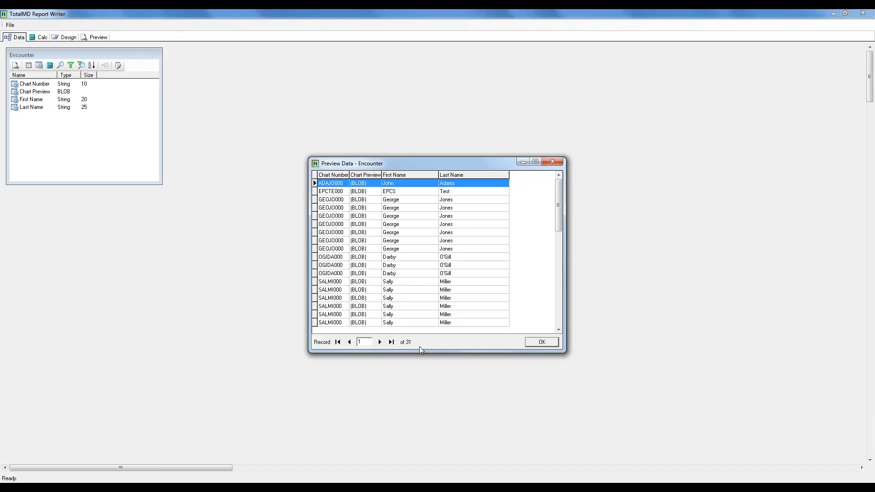
pyautogui.click(558, 162)
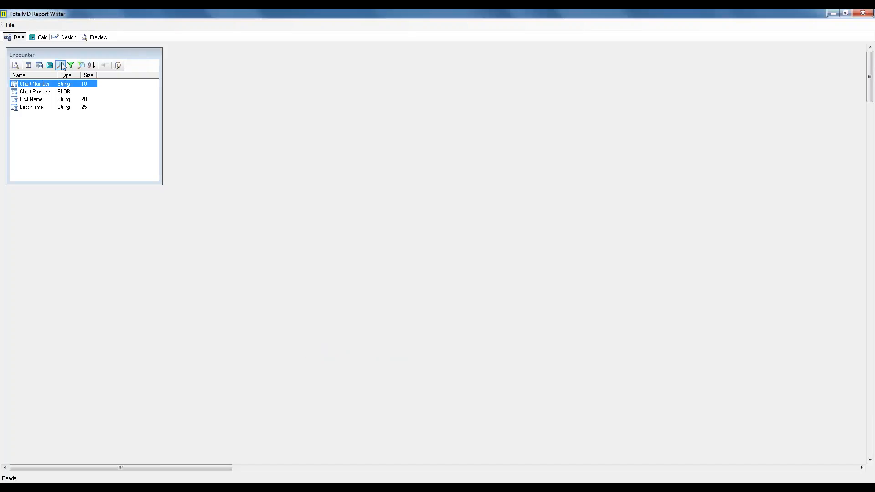
# Step: Bring up the Encounter query's available tables, widen the table name column, and choose EncounterAnswers to add
pyautogui.click(29, 66)
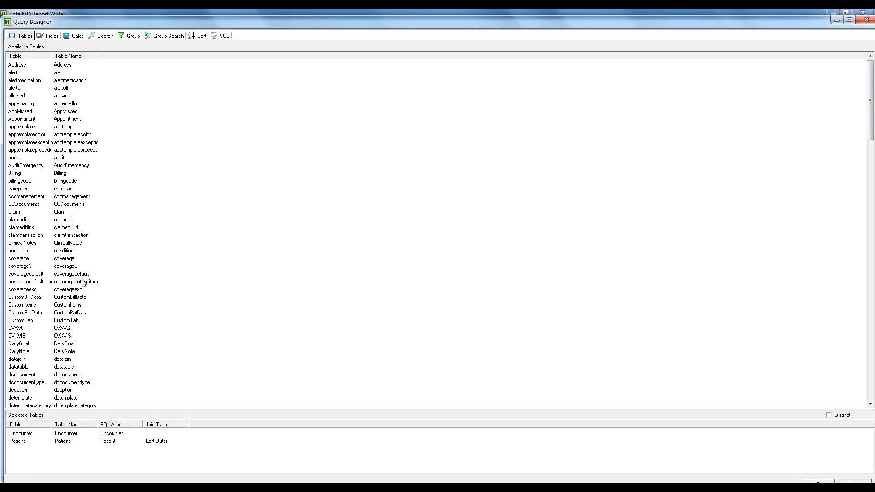
pyautogui.click(82, 283)
pyautogui.scroll(-1, 34, 328)
pyautogui.scroll(-7, 34, 329)
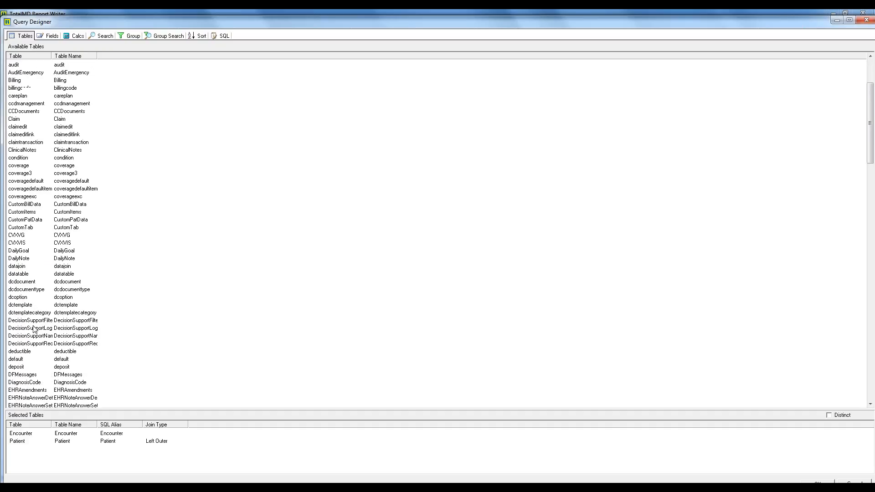
pyautogui.scroll(-1, 34, 329)
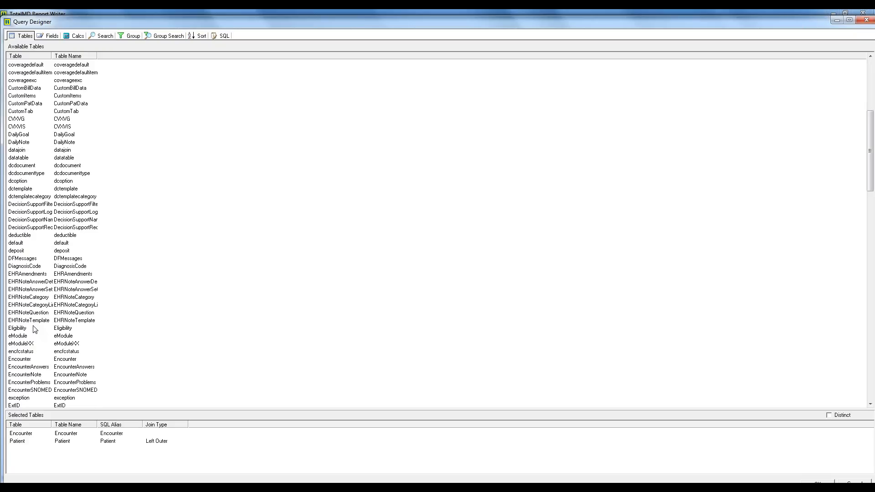
pyautogui.click(32, 280)
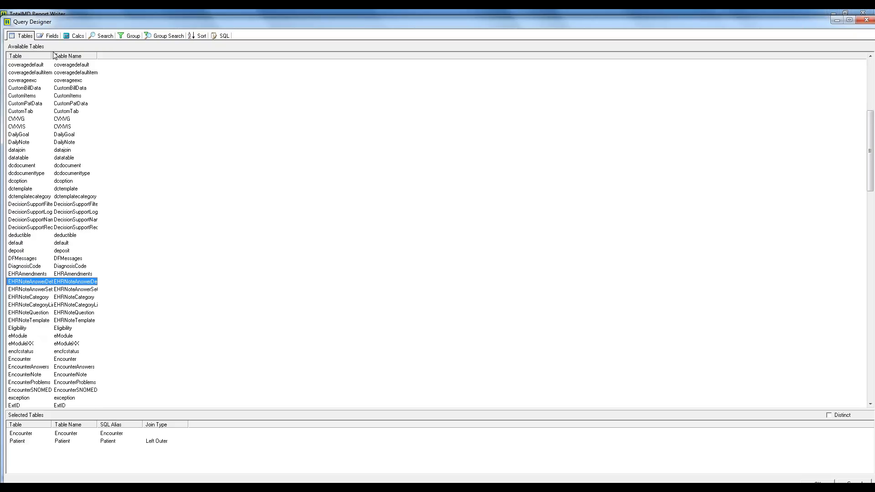
pyautogui.moveTo(53, 53); pyautogui.dragTo(102, 54)
pyautogui.scroll(-1, 79, 251)
pyautogui.scroll(-1, 79, 254)
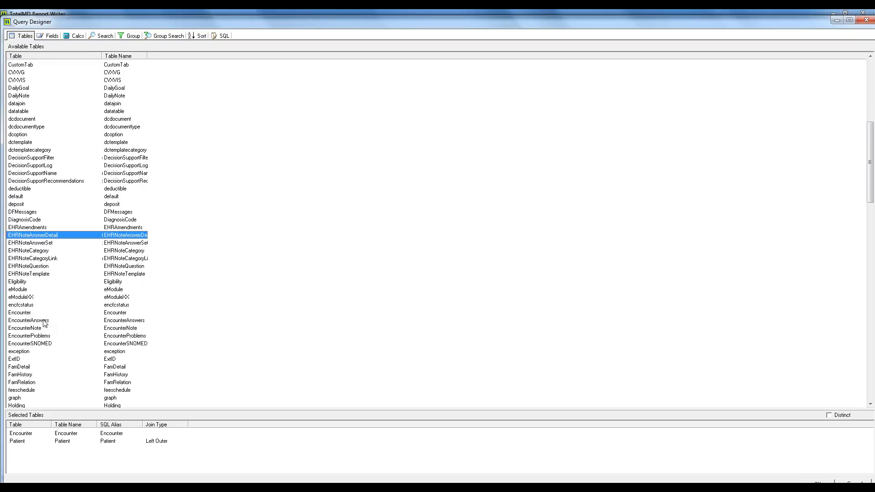
pyautogui.doubleClick(43, 321)
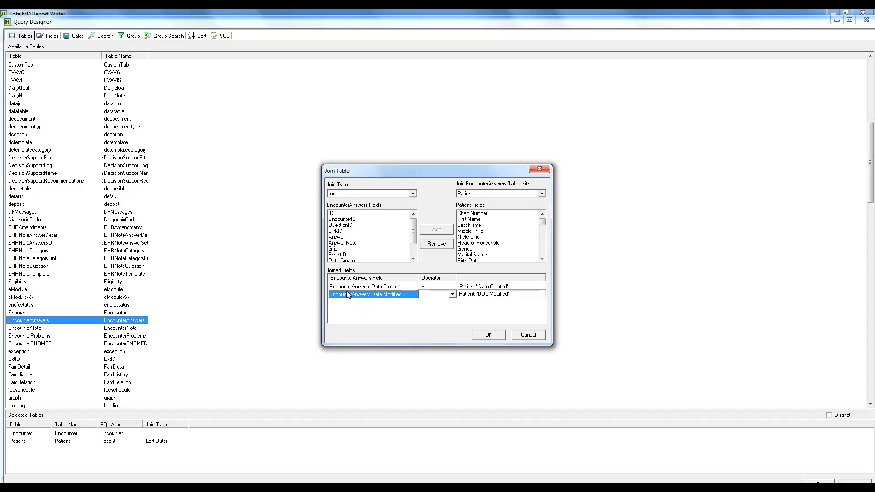
# Step: Add EncounterAnswers with a Left Outer join to the Encounter table, matching EncounterID to ID
pyautogui.click(333, 220)
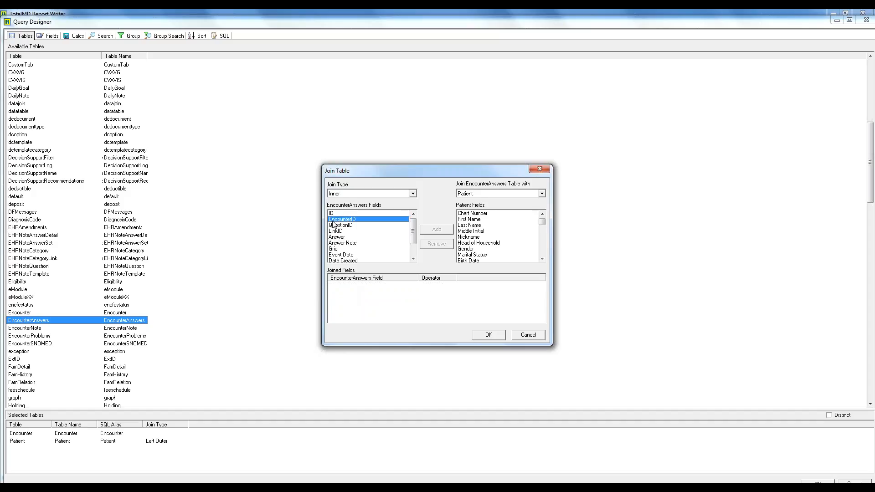
pyautogui.click(494, 194)
pyautogui.click(473, 202)
pyautogui.click(471, 214)
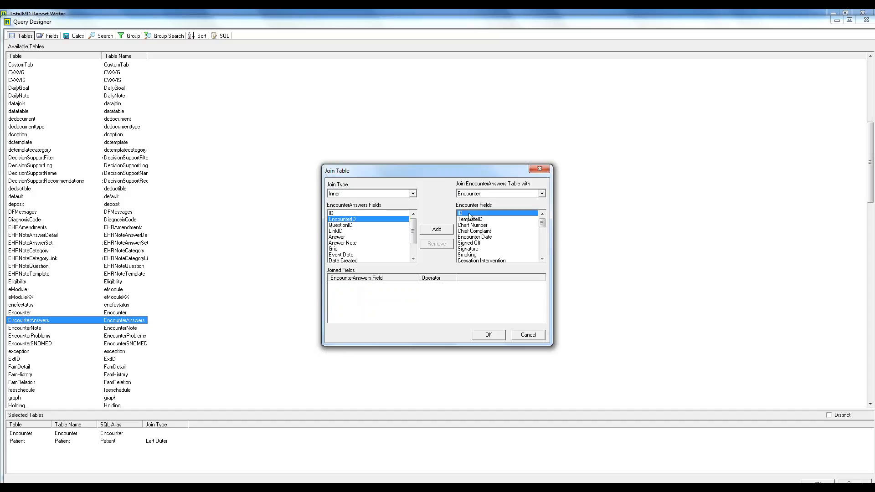
pyautogui.click(411, 193)
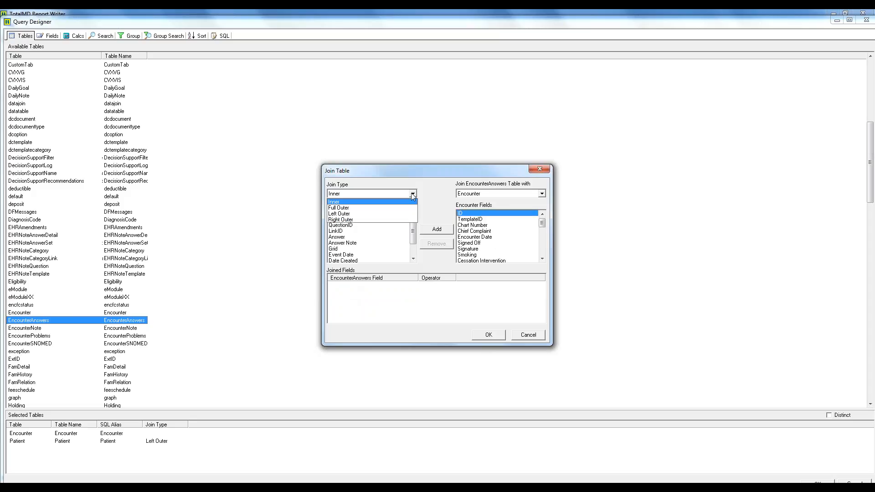
pyautogui.click(394, 213)
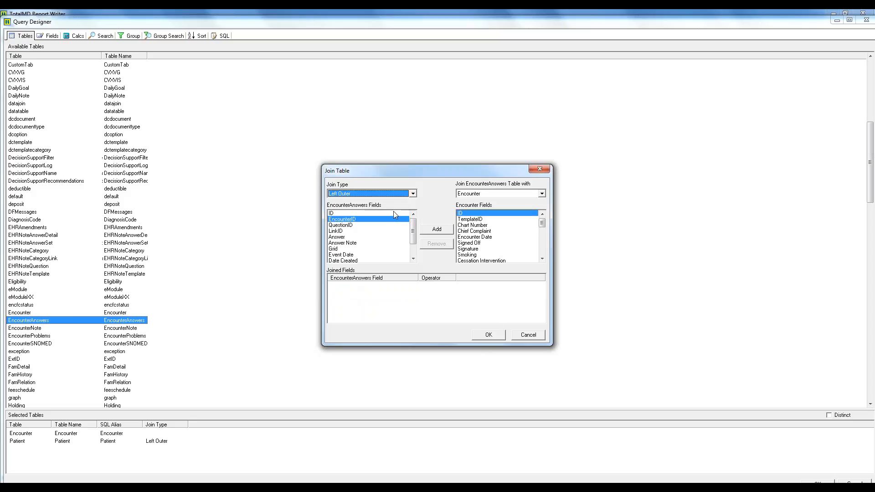
pyautogui.click(488, 335)
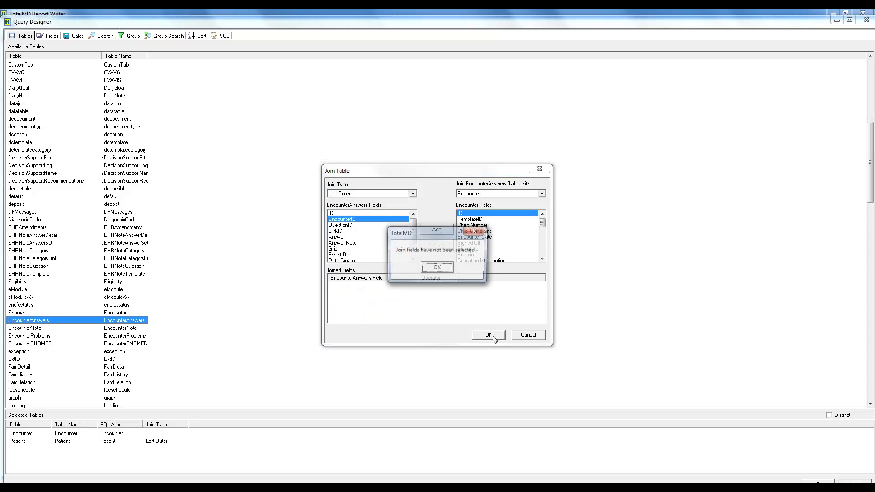
pyautogui.click(436, 267)
pyautogui.click(437, 229)
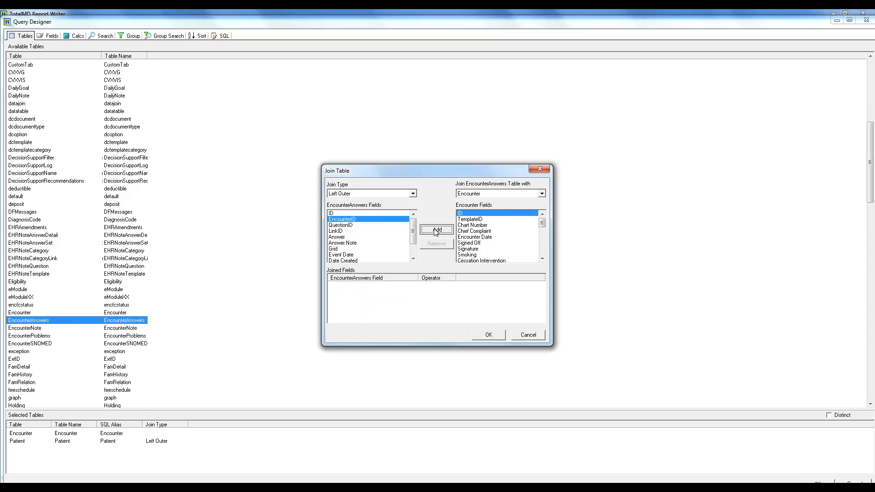
pyautogui.click(488, 334)
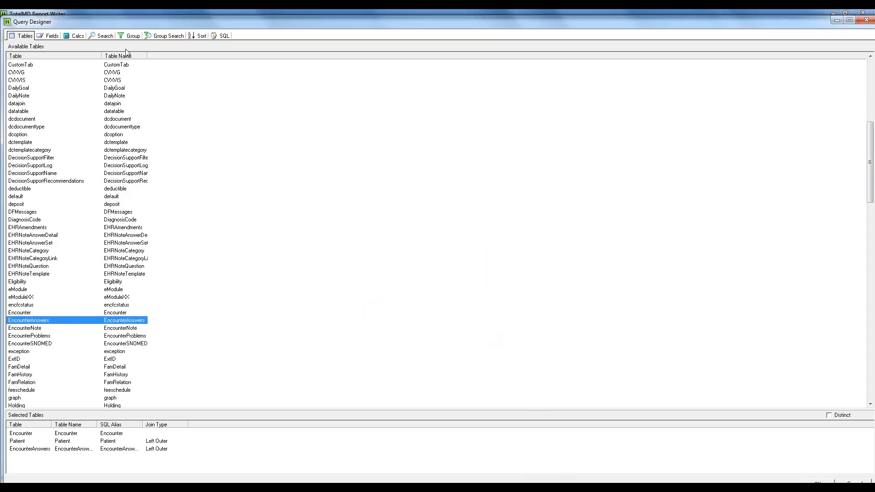
# Step: Add a search criterion requiring EncounterAnswers.Grid to equal 2 and accept the query changes
pyautogui.click(100, 36)
pyautogui.scroll(-12, 117, 302)
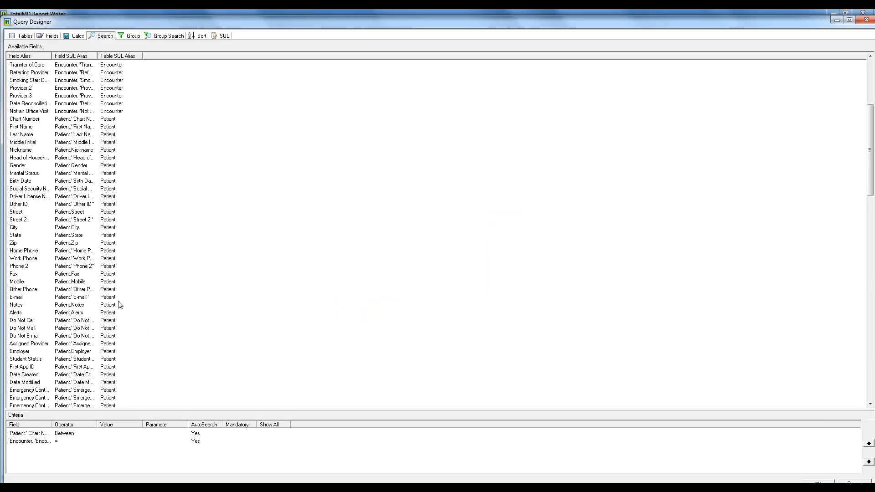
pyautogui.scroll(-20, 118, 302)
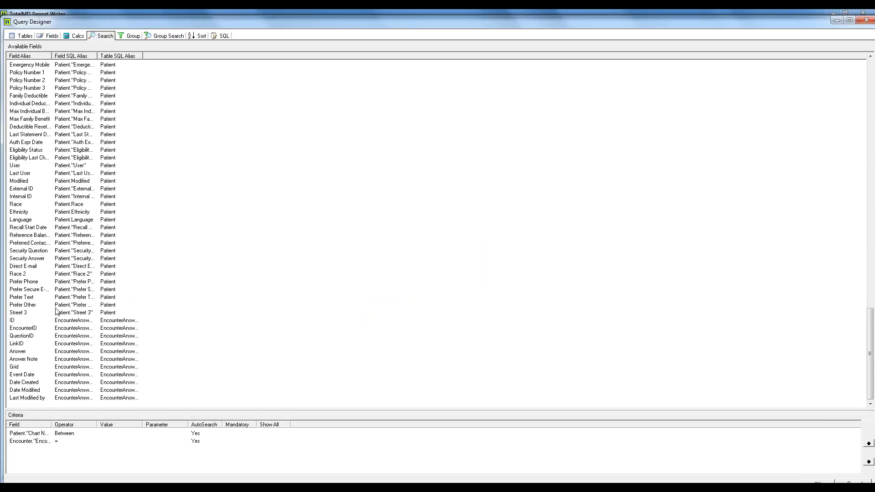
pyautogui.click(14, 368)
pyautogui.doubleClick(14, 366)
pyautogui.doubleClick(51, 424)
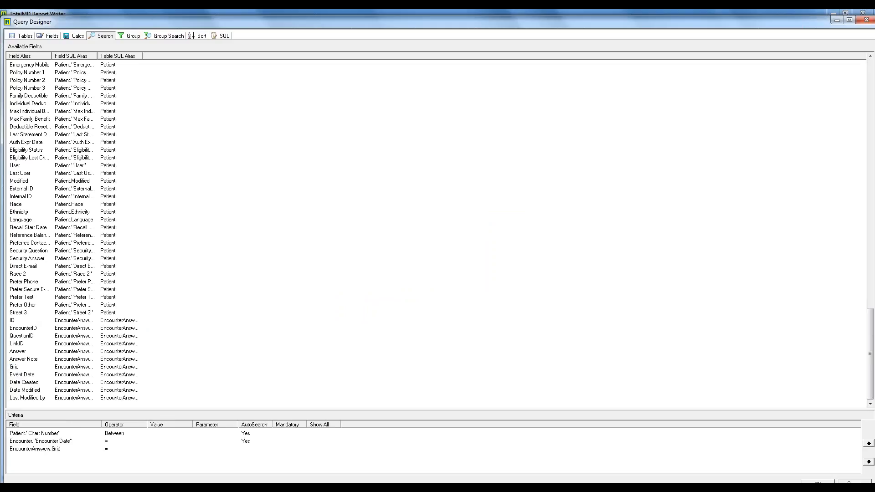
pyautogui.click(155, 450)
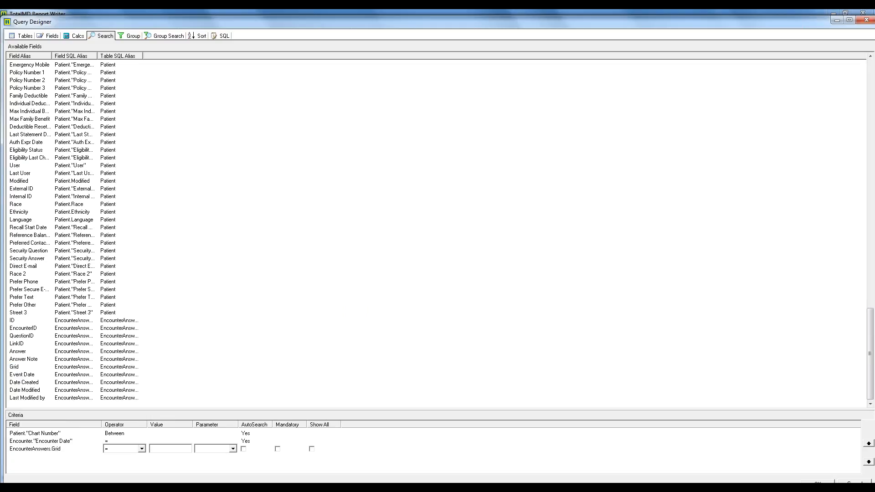
pyautogui.write('2')
pyautogui.click(817, 482)
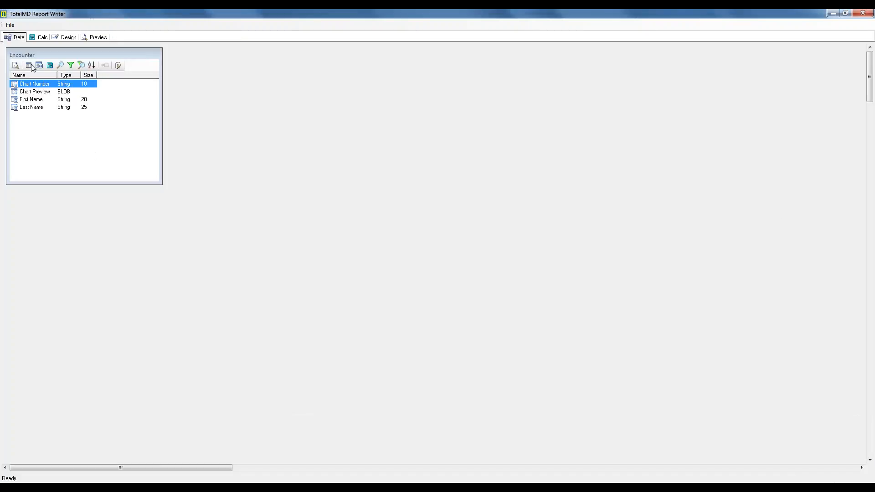
# Step: Preview the records returned by the Encounter query, then review the first page of the rendered report
pyautogui.click(14, 66)
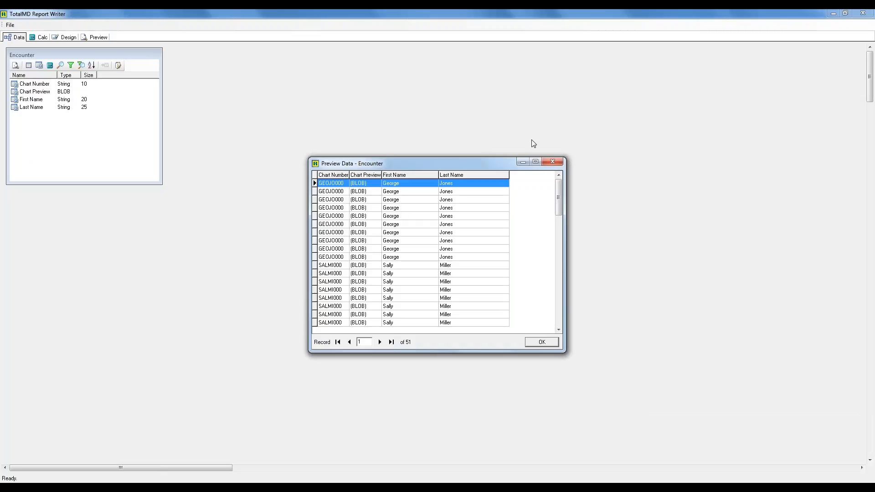
pyautogui.click(558, 163)
pyautogui.click(69, 37)
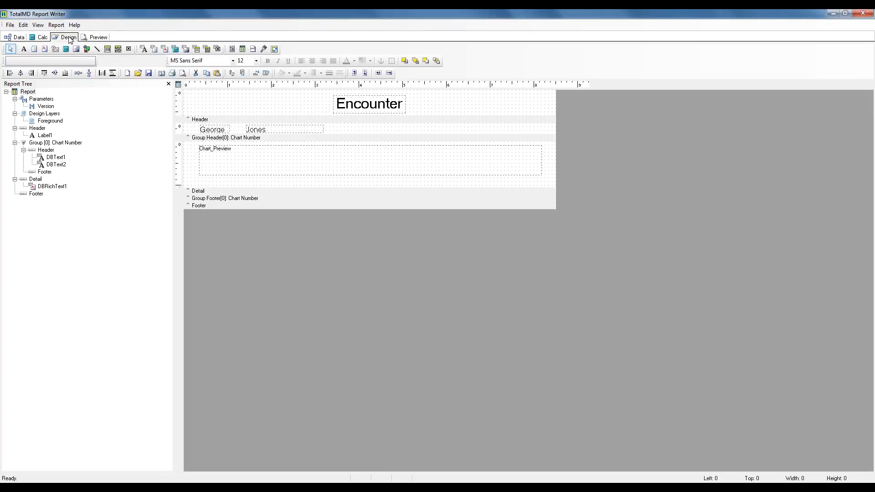
pyautogui.click(99, 37)
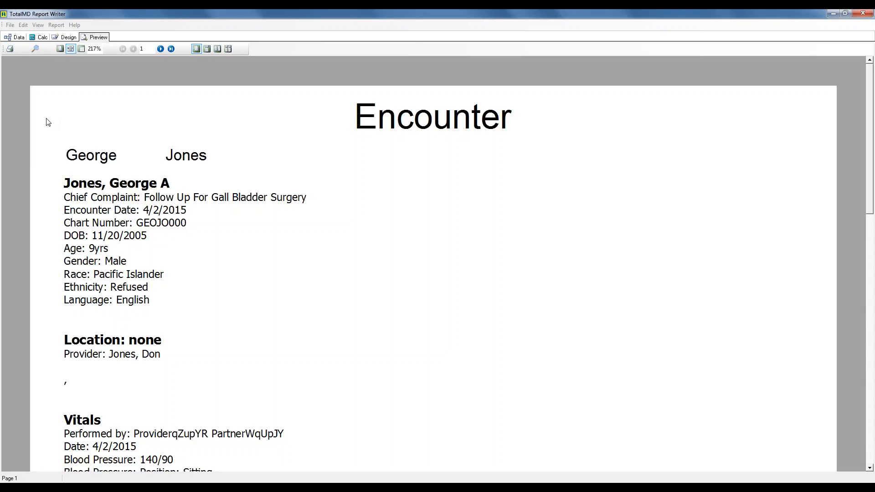
pyautogui.scroll(-10, 51, 137)
pyautogui.scroll(-1, 53, 137)
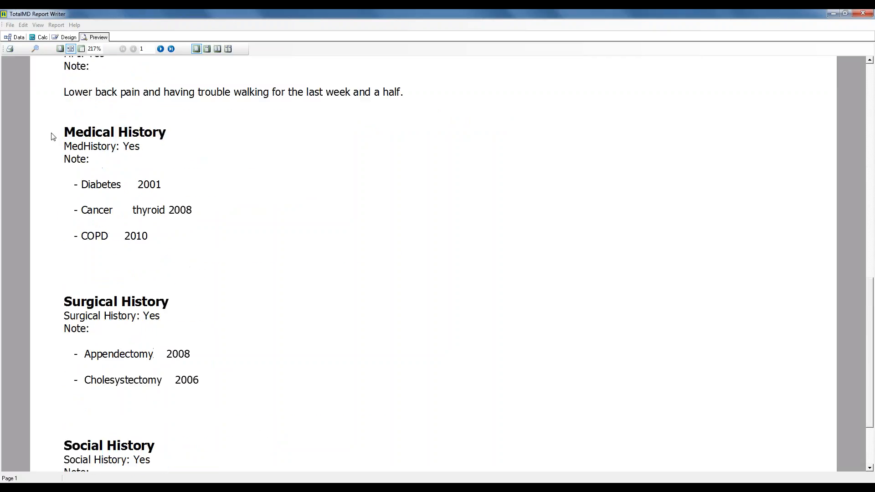
pyautogui.scroll(10, 68, 154)
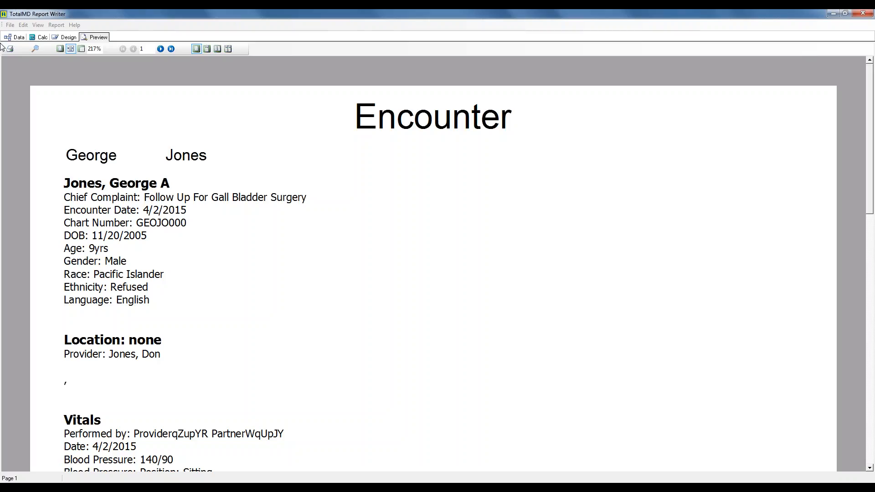
# Step: Return to the report layout and save the report under the new name "Encouner list with plan"
pyautogui.click(67, 39)
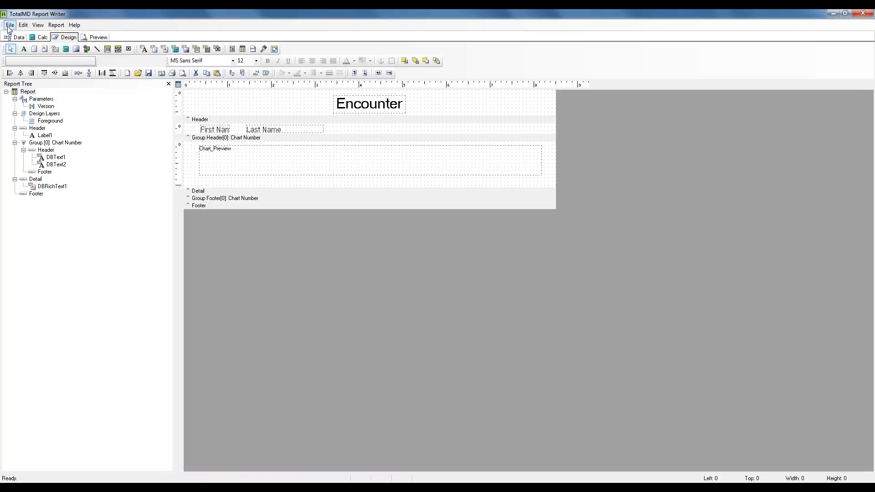
pyautogui.click(9, 26)
pyautogui.click(32, 86)
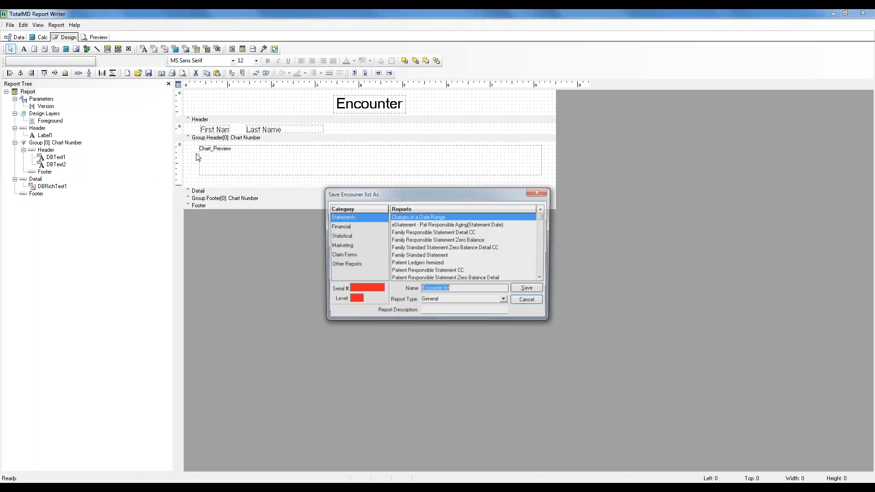
pyautogui.click(450, 289)
pyautogui.write('with pln')
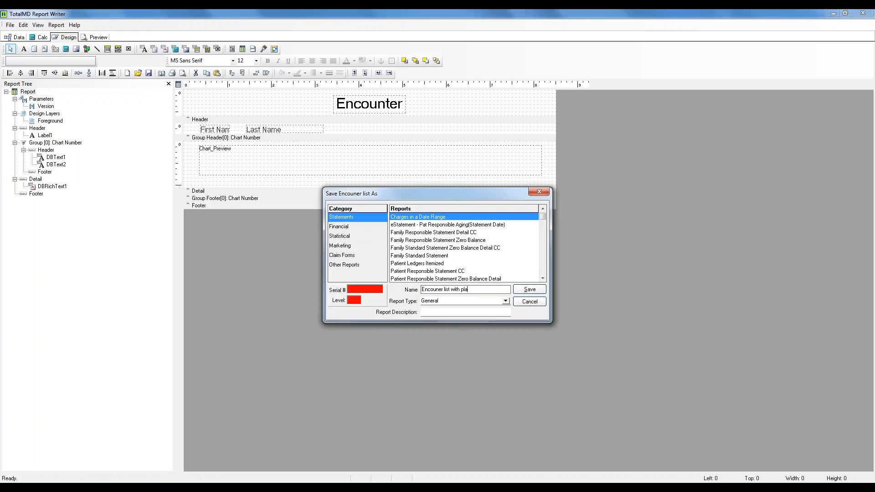
pyautogui.write('b')
pyautogui.press('BackSpace')
pyautogui.write('n')
pyautogui.click(529, 289)
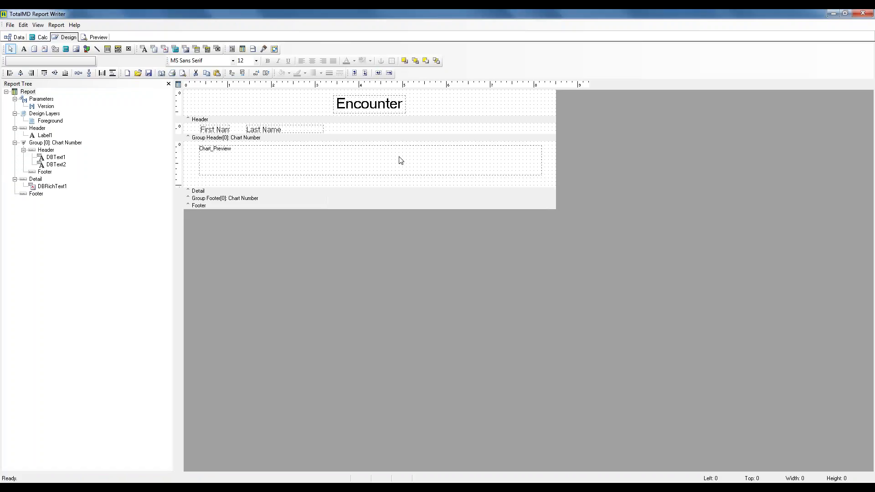
# Step: Close the Report Writer and refresh the report list, sorted by most recently modified
pyautogui.click(3, 13)
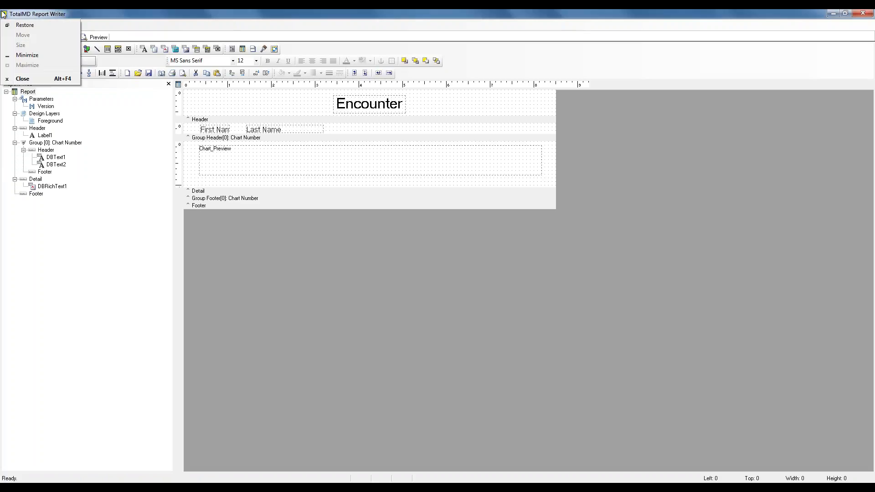
pyautogui.click(3, 13)
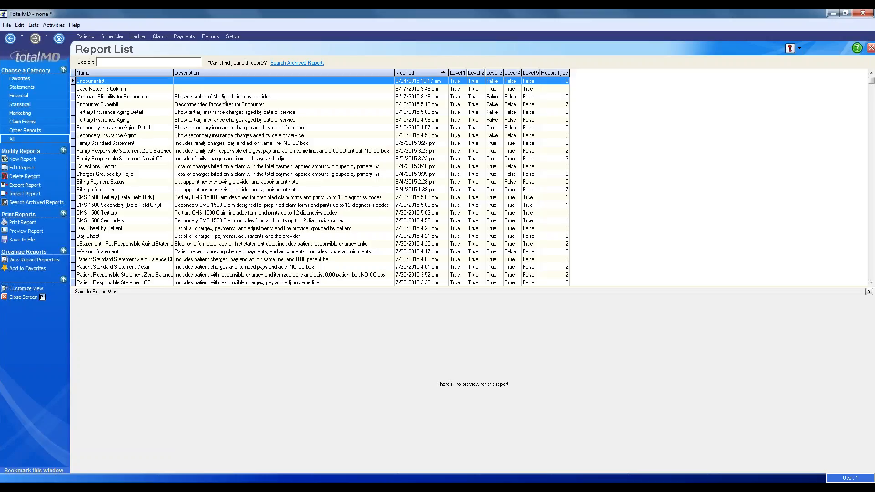
pyautogui.click(426, 73)
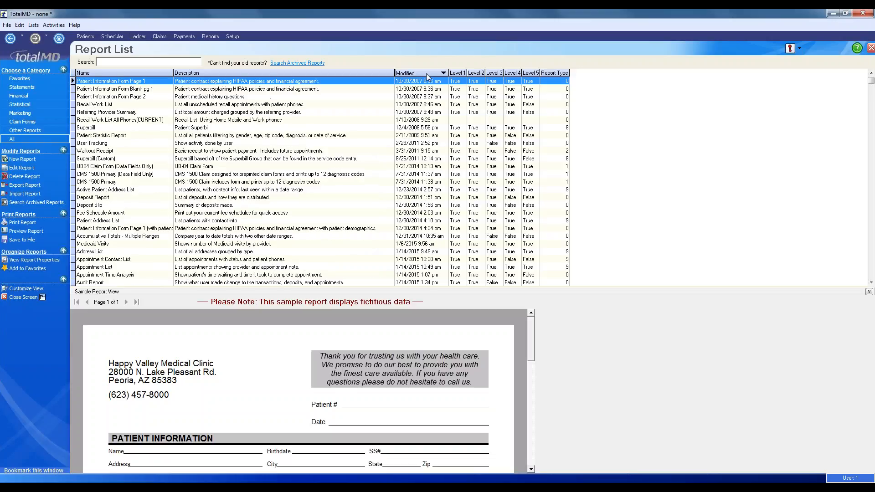
pyautogui.click(426, 73)
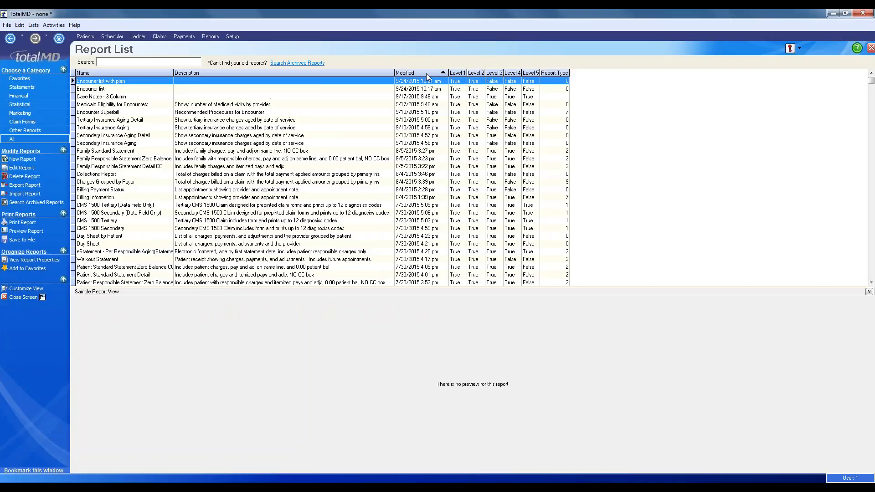
# Step: Run the "Encouner list with plan" report and set its chart number range from the first to the sixth listed patient
pyautogui.doubleClick(92, 83)
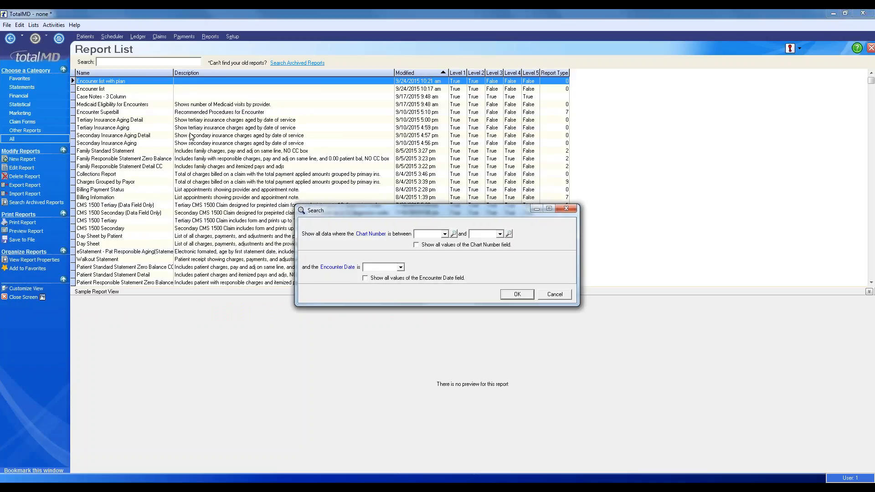
pyautogui.click(444, 234)
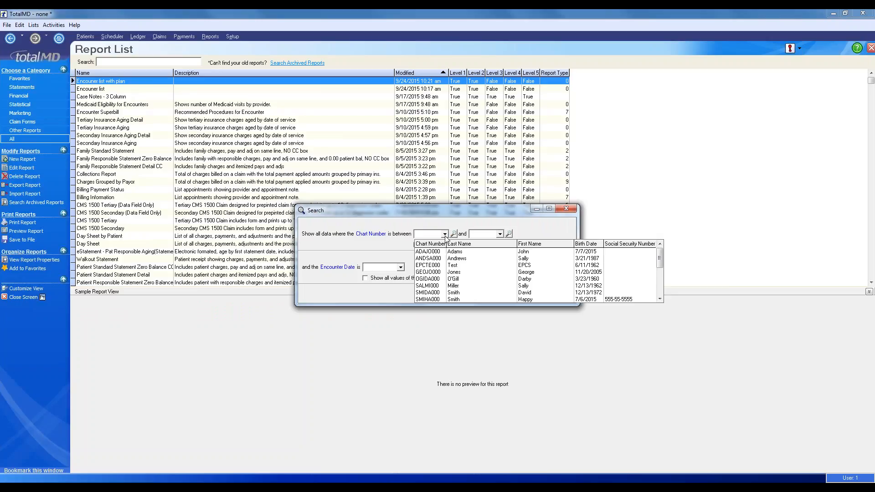
pyautogui.click(432, 251)
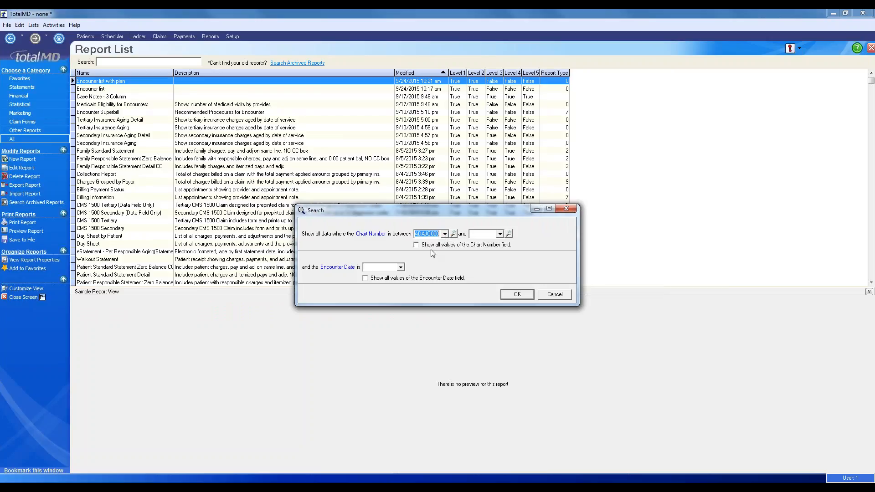
pyautogui.click(500, 234)
pyautogui.scroll(-4, 496, 285)
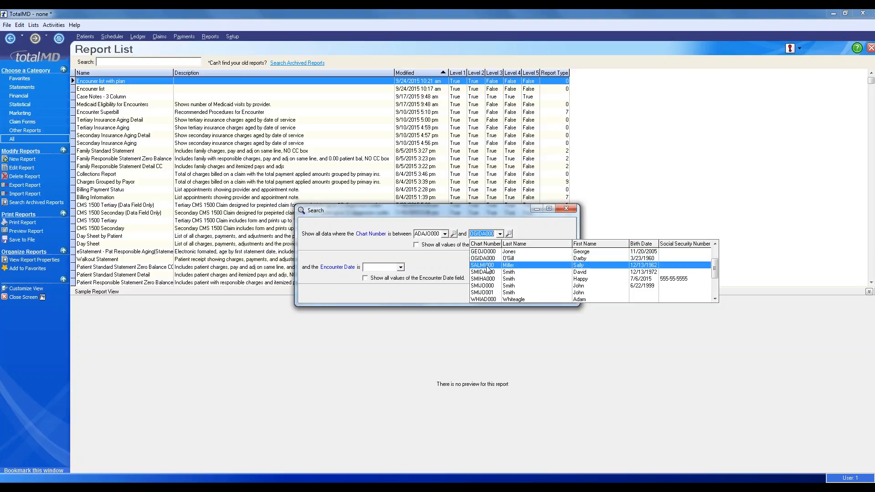
pyautogui.click(486, 266)
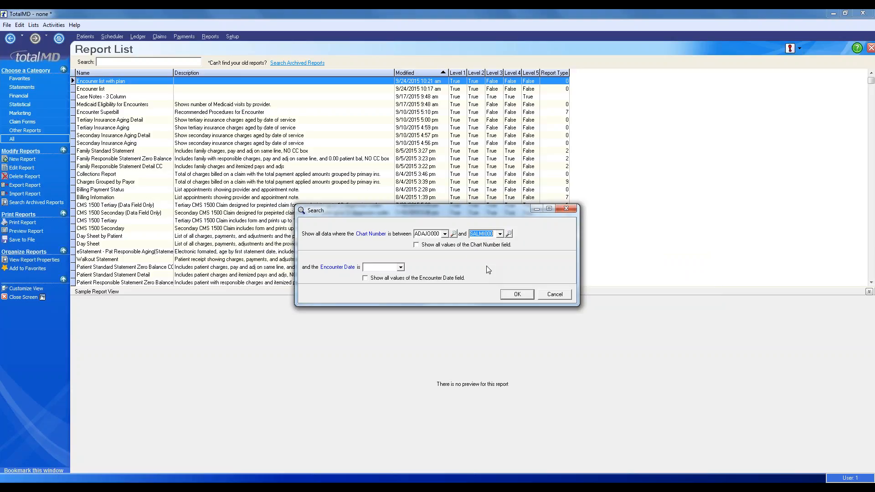
# Step: Include all values of the Encounter Date field and generate the report's print preview
pyautogui.click(401, 268)
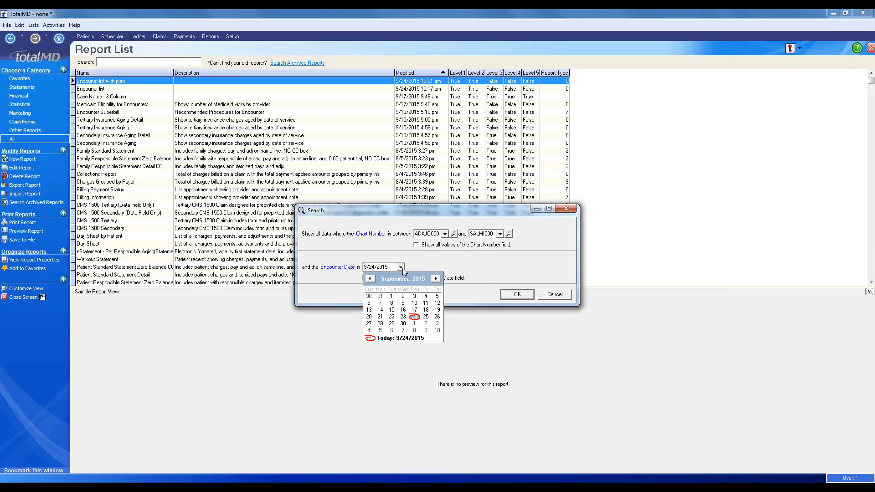
pyautogui.click(402, 268)
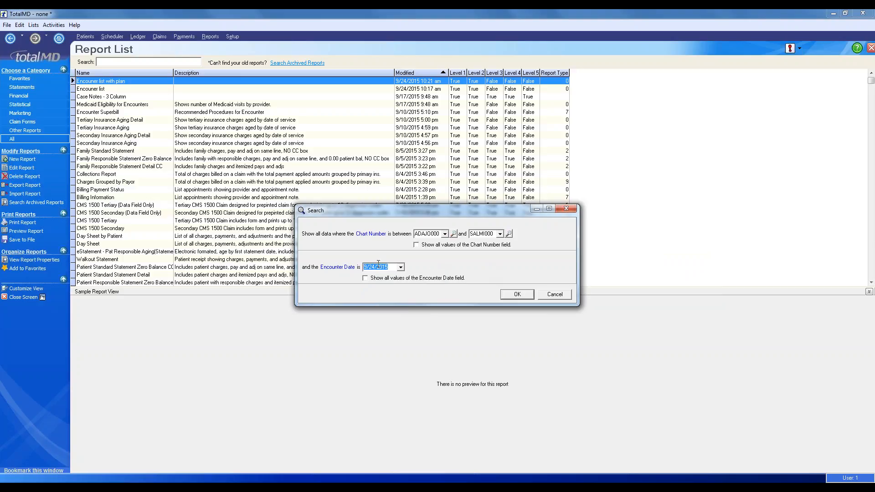
pyautogui.click(365, 278)
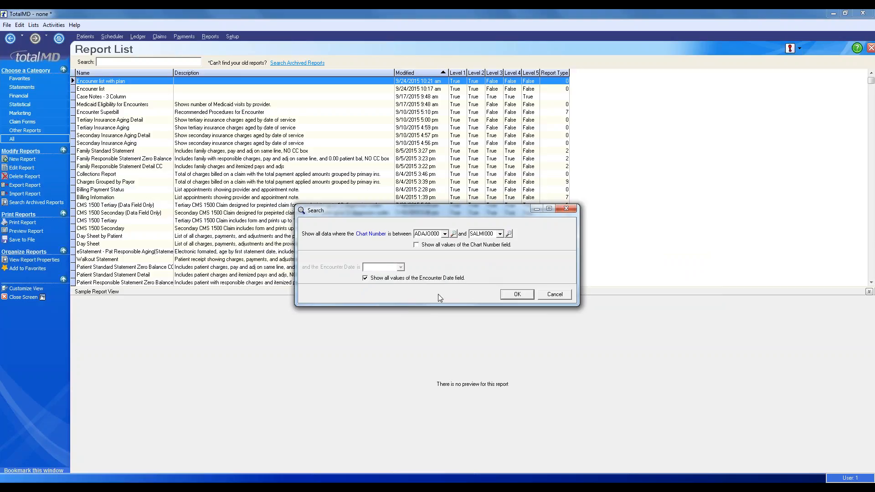
pyautogui.click(516, 294)
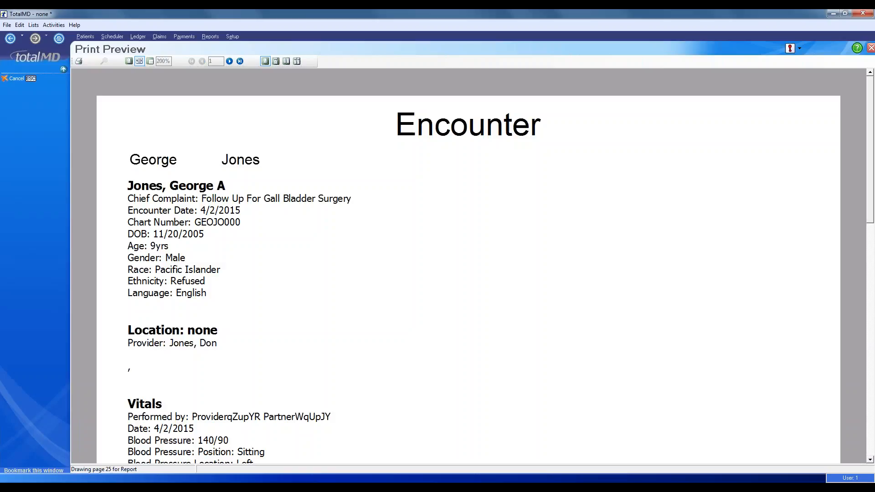
# Step: Check the print options for the previewed encounter report without printing it
pyautogui.click(80, 61)
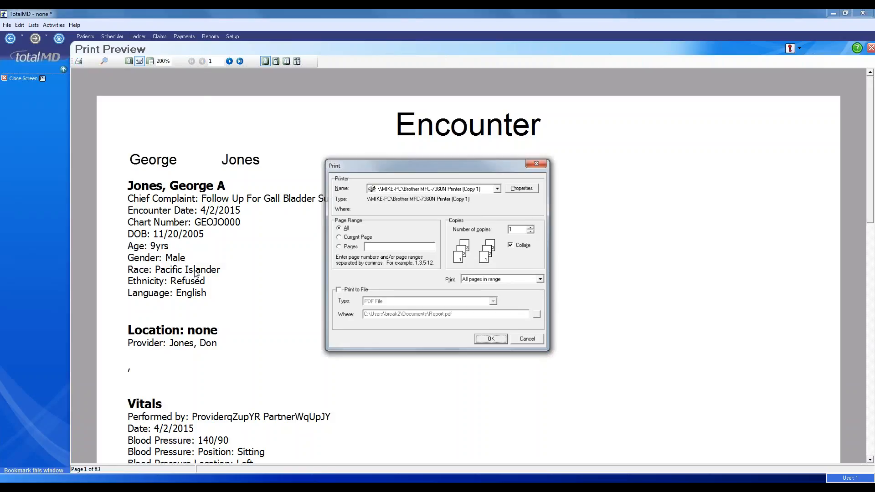
pyautogui.click(525, 341)
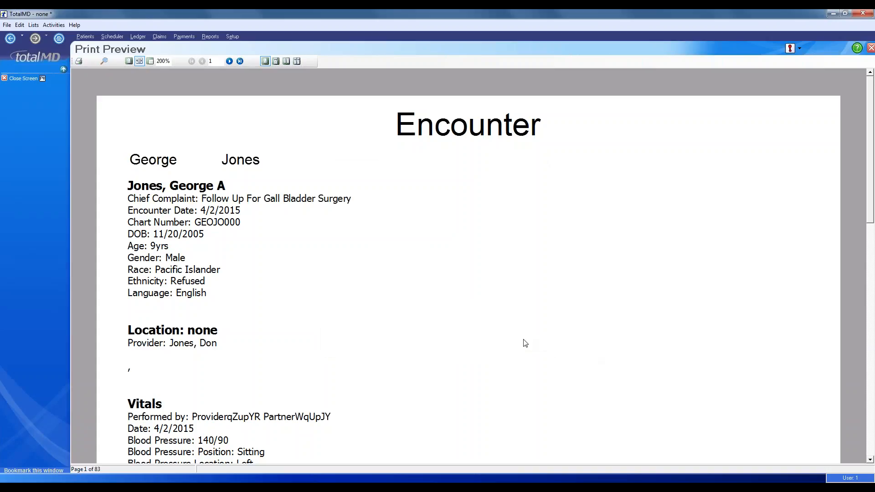
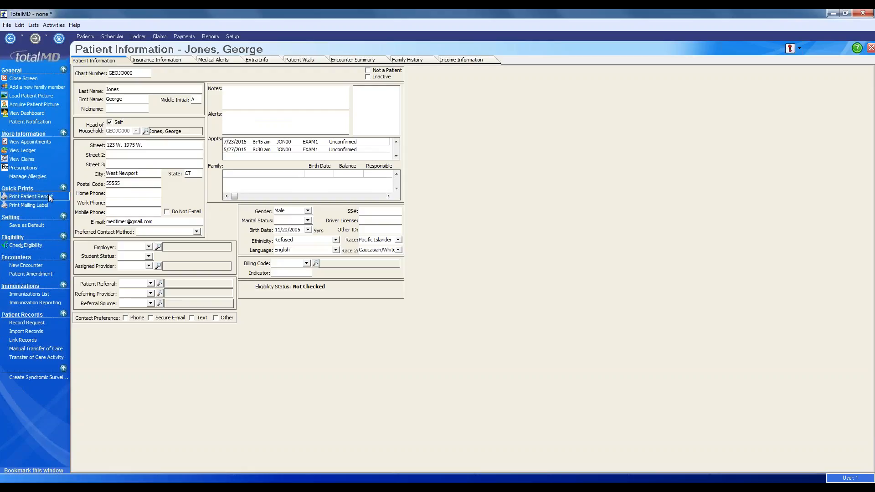
# Step: Check the report formats available for printing a patient report from the patient record, select Billing Information, and cancel without printing
pyautogui.click(48, 196)
pyautogui.click(492, 254)
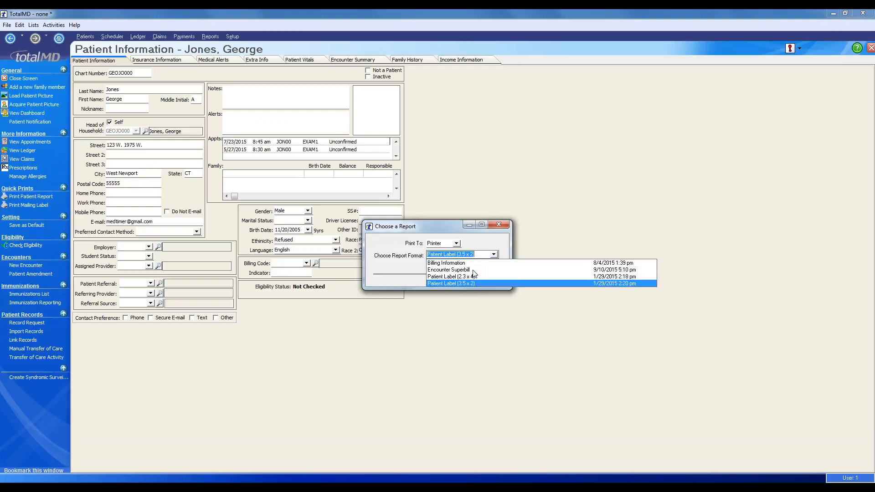
pyautogui.click(505, 250)
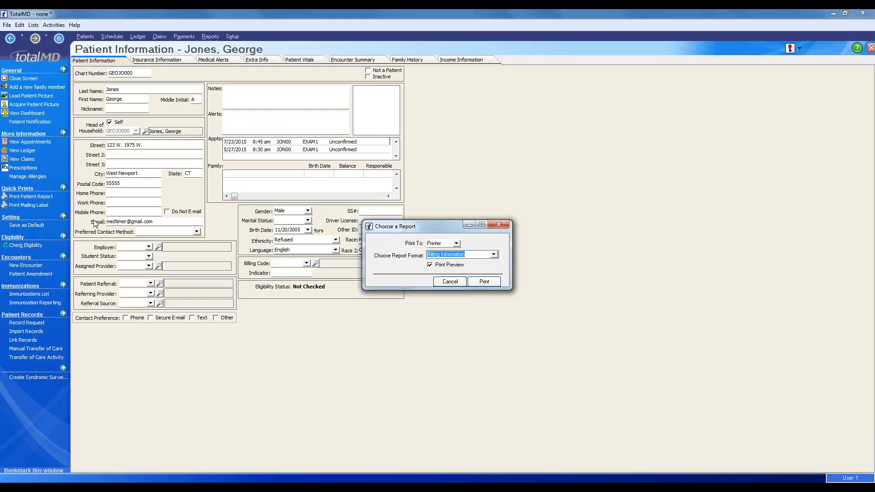
pyautogui.click(458, 282)
# Step: Leave the patient record and list all reports, sorted by most recently modified
pyautogui.click(9, 40)
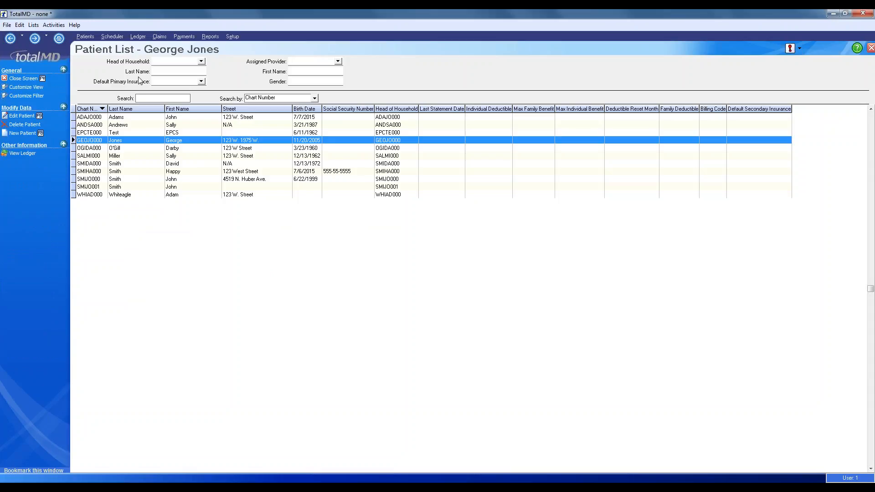
pyautogui.click(214, 38)
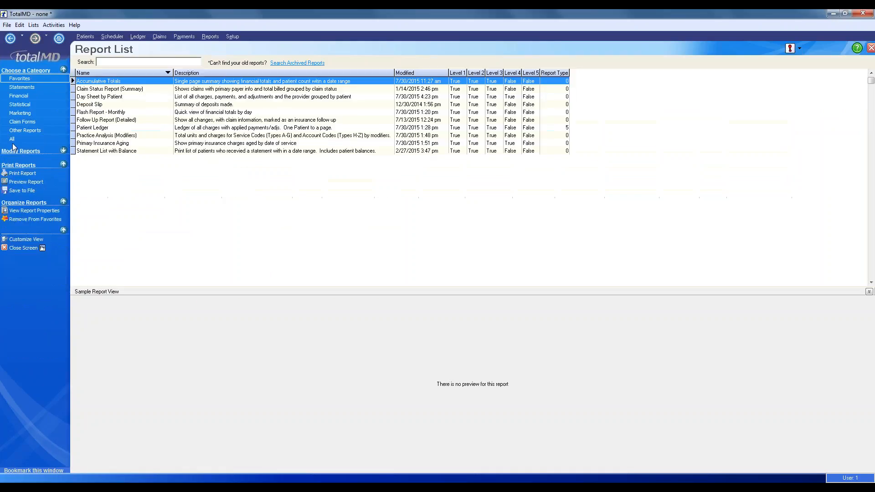
pyautogui.click(14, 139)
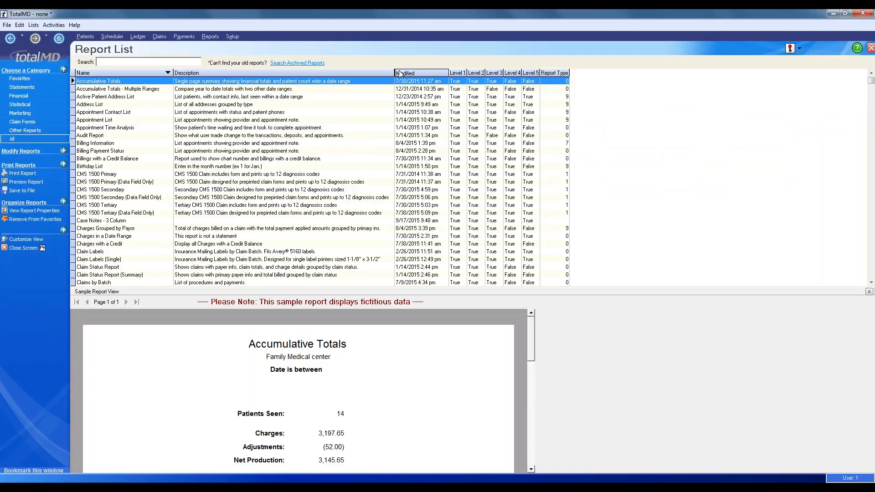
pyautogui.click(400, 73)
pyautogui.click(398, 72)
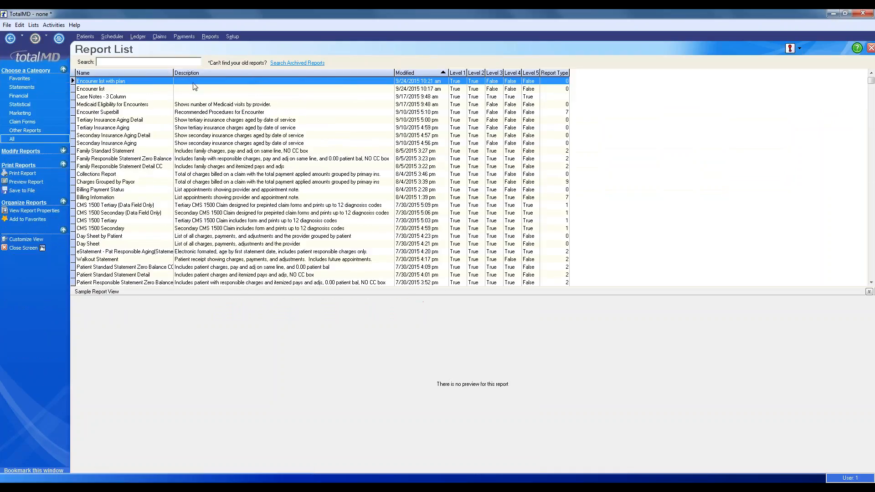
# Step: Open the properties of the "Encouner list with plan" report and review the available report types
pyautogui.rightClick(120, 81)
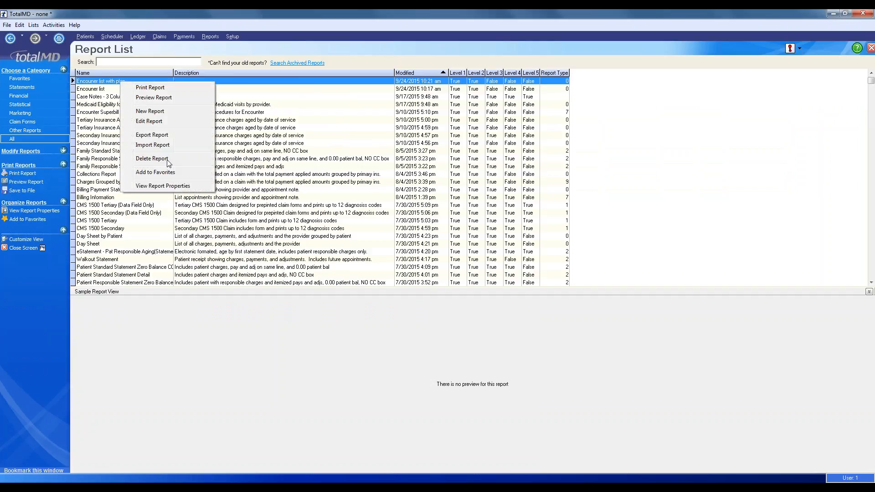
pyautogui.click(170, 186)
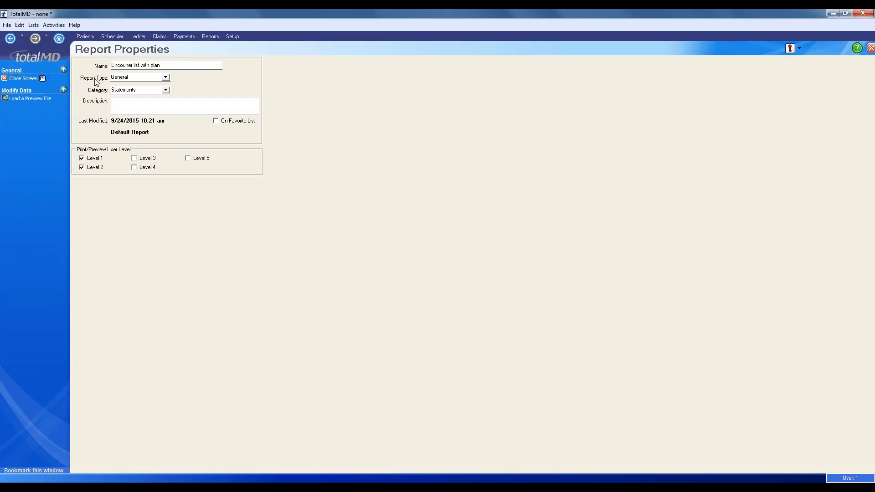
pyautogui.click(167, 77)
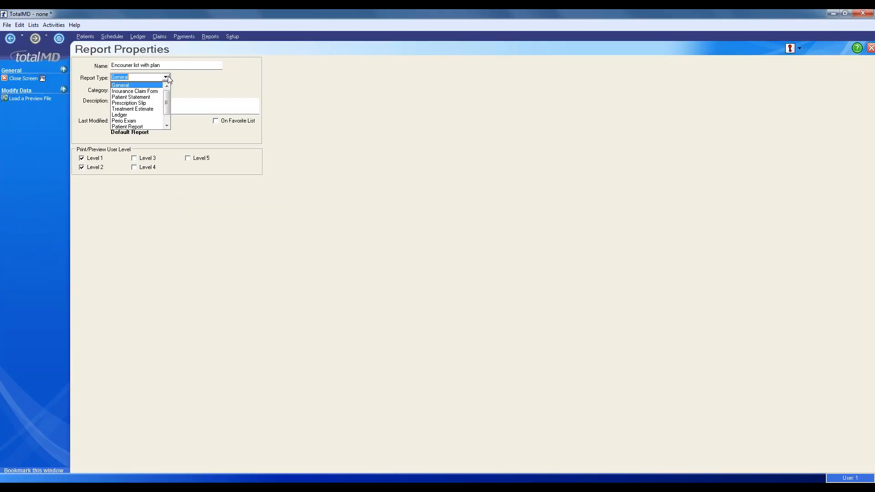
pyautogui.click(167, 78)
# Step: Try the Other Reports category for the report, review the report types again, and discard the property changes
pyautogui.click(162, 90)
pyautogui.click(166, 90)
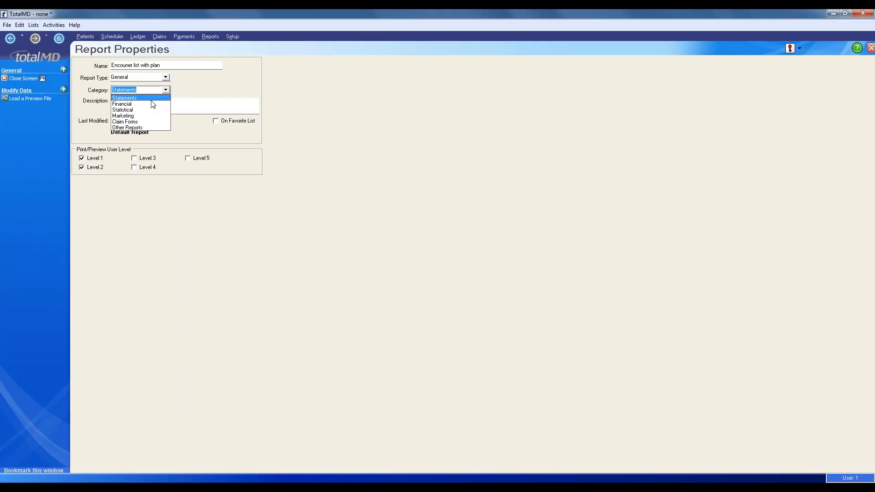
pyautogui.click(146, 127)
pyautogui.click(166, 77)
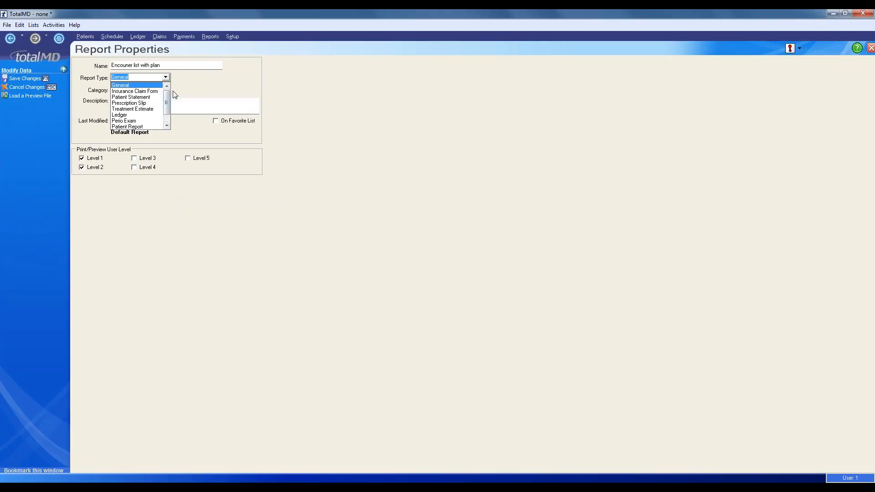
pyautogui.click(194, 87)
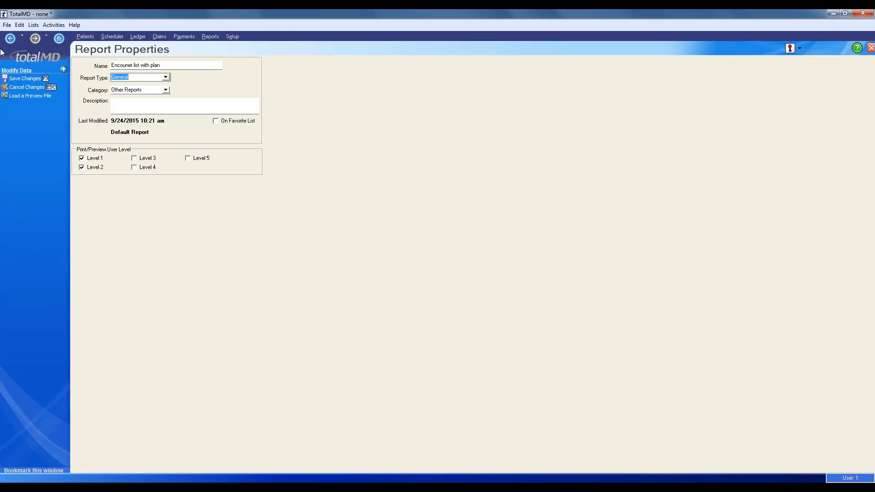
pyautogui.click(11, 39)
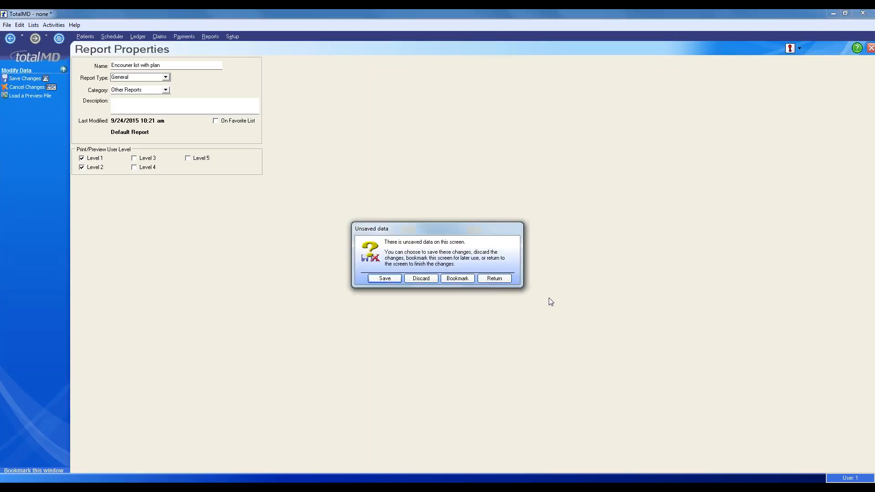
pyautogui.click(416, 282)
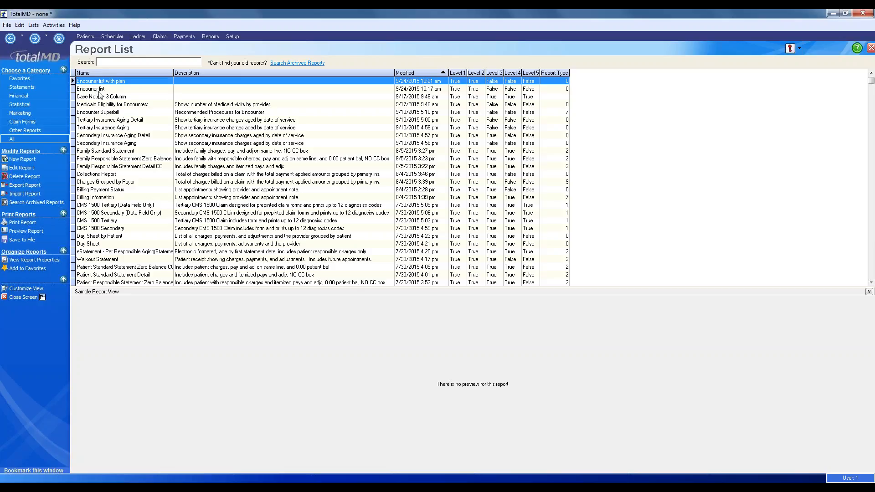
# Step: Open the "Case Notes - 3 Column" report for editing and review the first three pages of its preview
pyautogui.rightClick(100, 95)
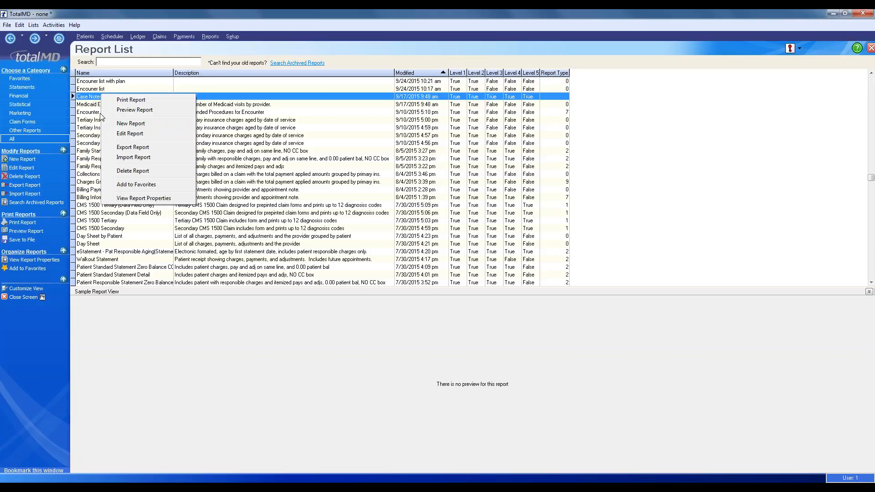
pyautogui.click(121, 135)
pyautogui.click(101, 39)
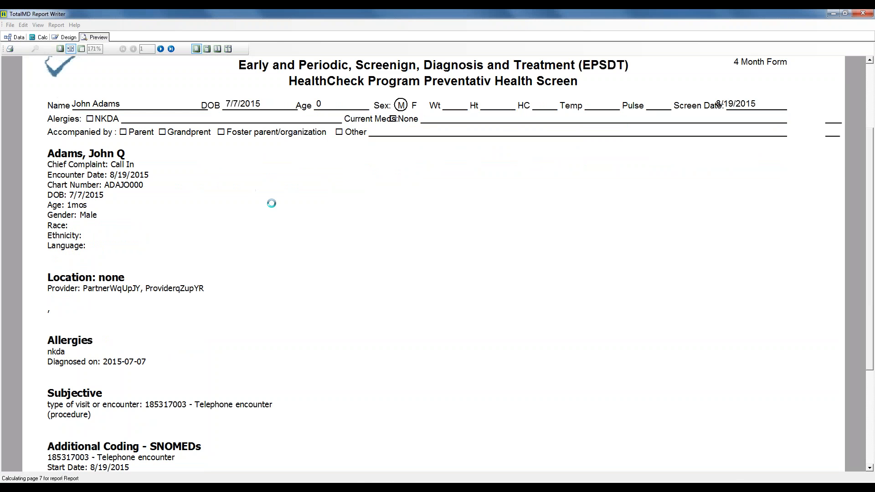
pyautogui.click(160, 48)
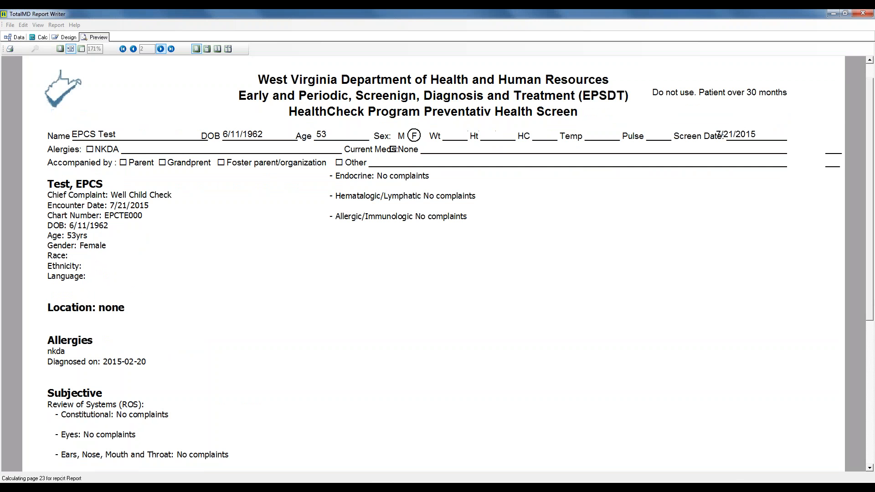
pyautogui.click(161, 49)
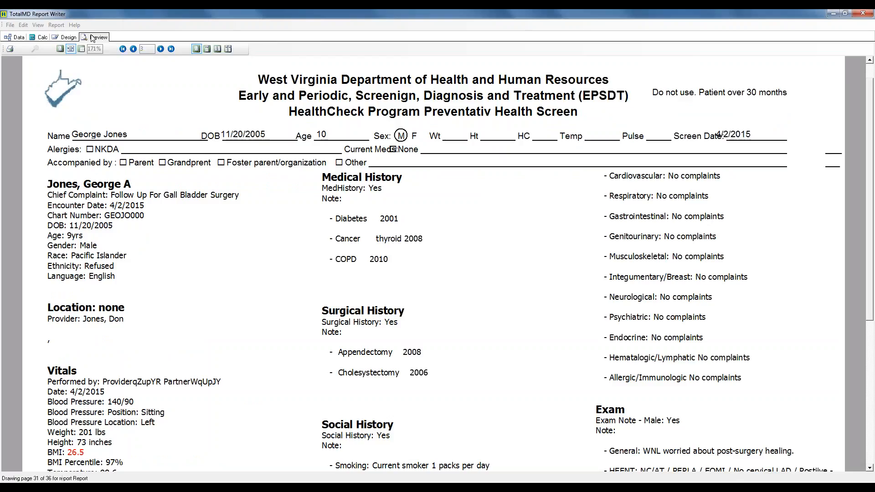
# Step: Examine the design layout of the "Case Notes - 3 Column" report and the fields of its Encounter query
pyautogui.click(68, 36)
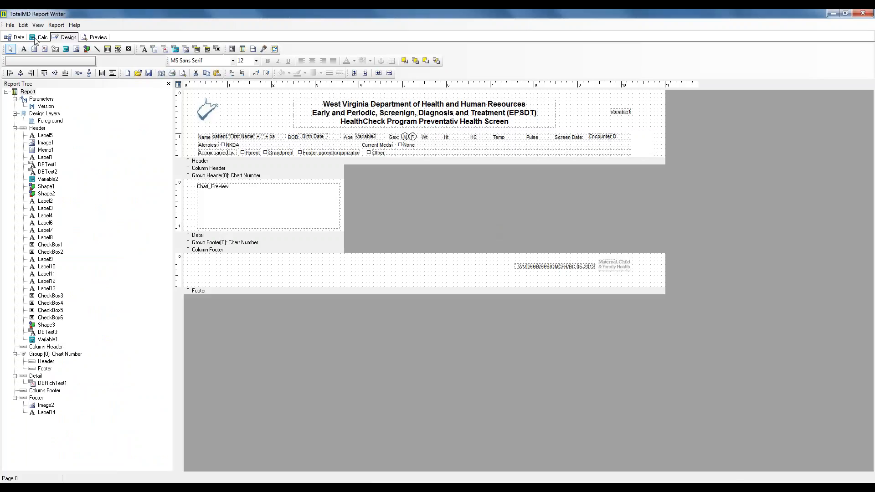
pyautogui.click(13, 39)
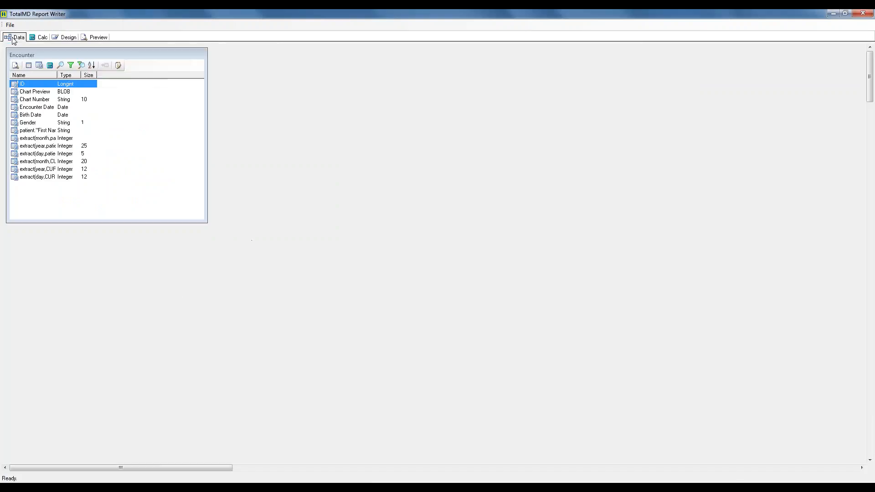